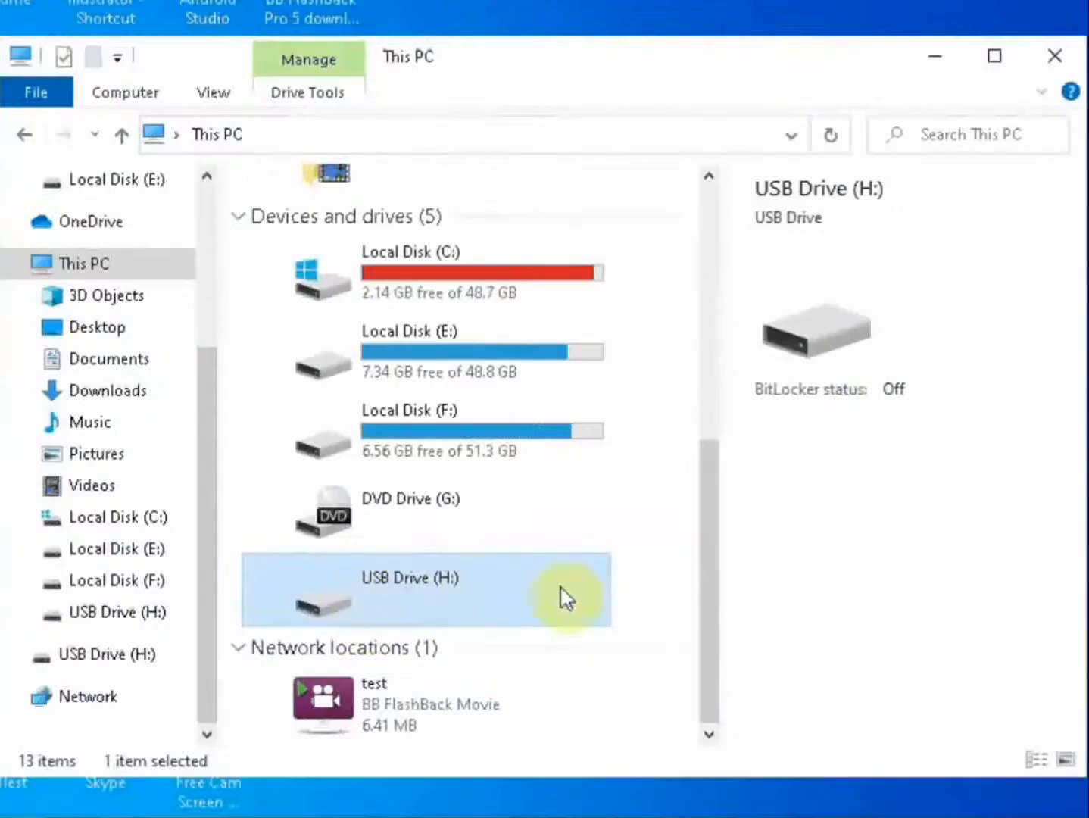
- Try to open USB Drive (H:), dismiss the error message and minimize the This PC window
left_click(416, 612)
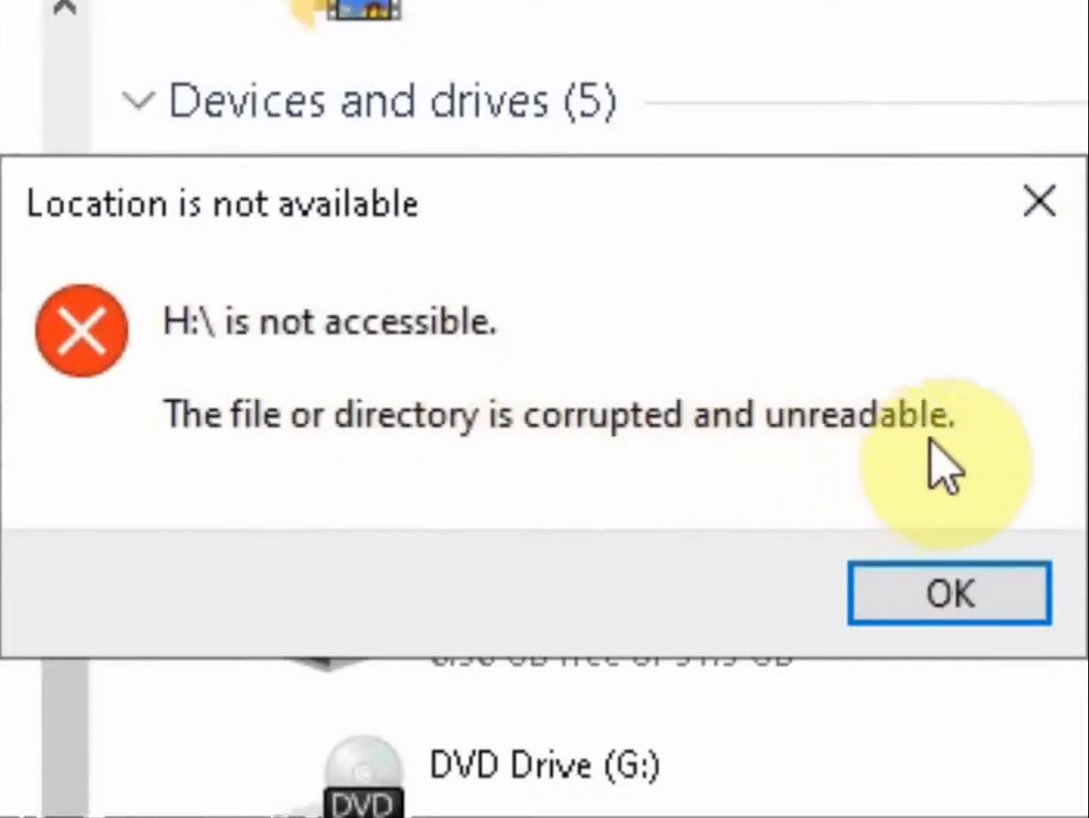
left_click(956, 606)
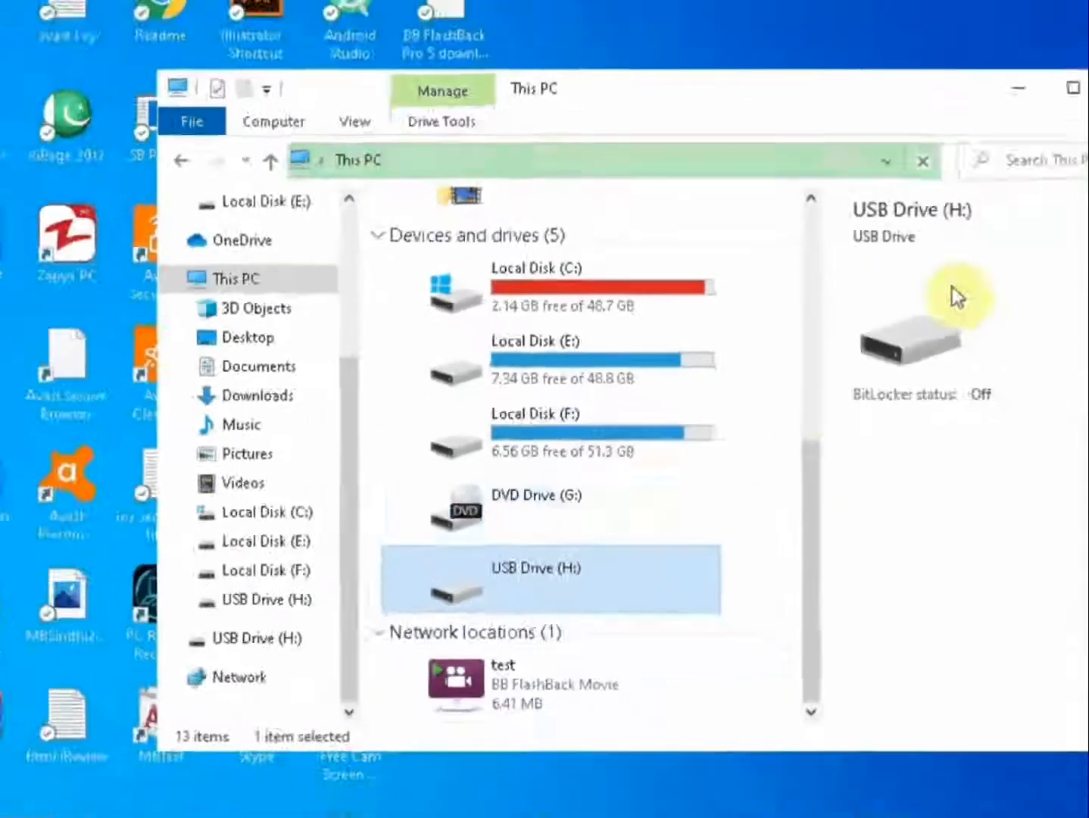
left_click(1018, 88)
- Extract the Wondershare Recoverit 8.2.5.6 Ultimate Lifetime archive into its own folder and place that folder below the archive on the desktop
left_click(627, 386)
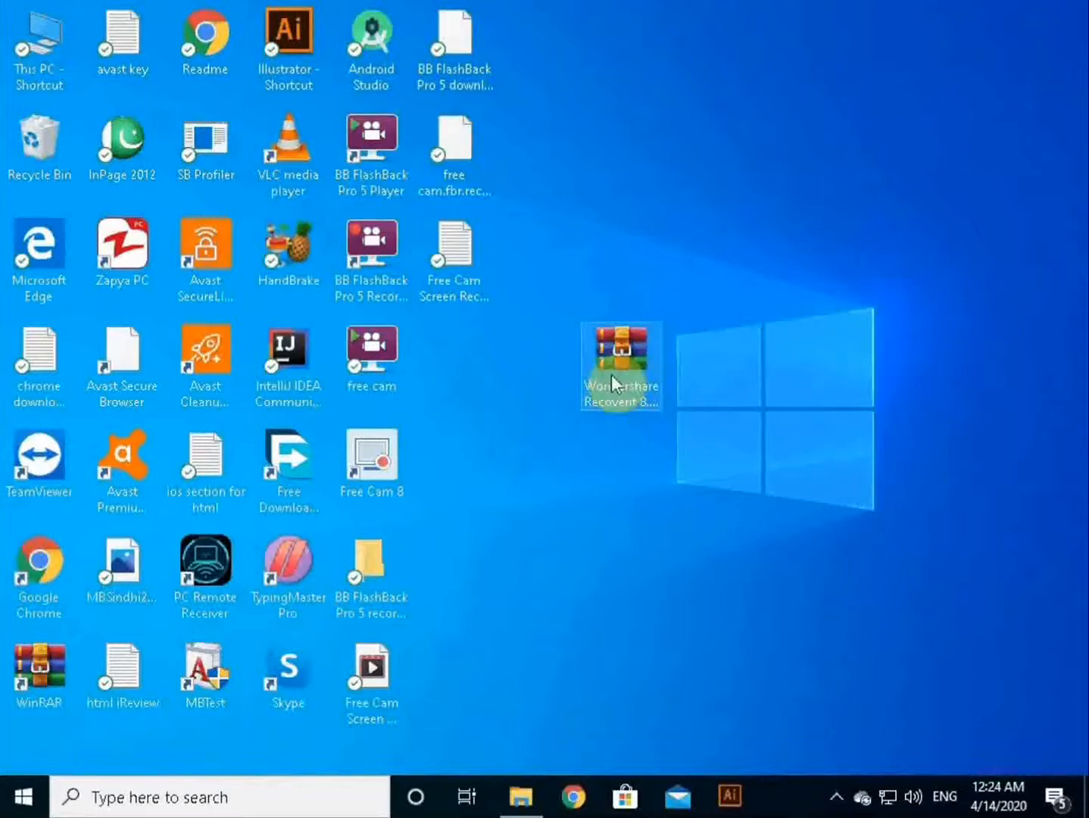
right_click(611, 374)
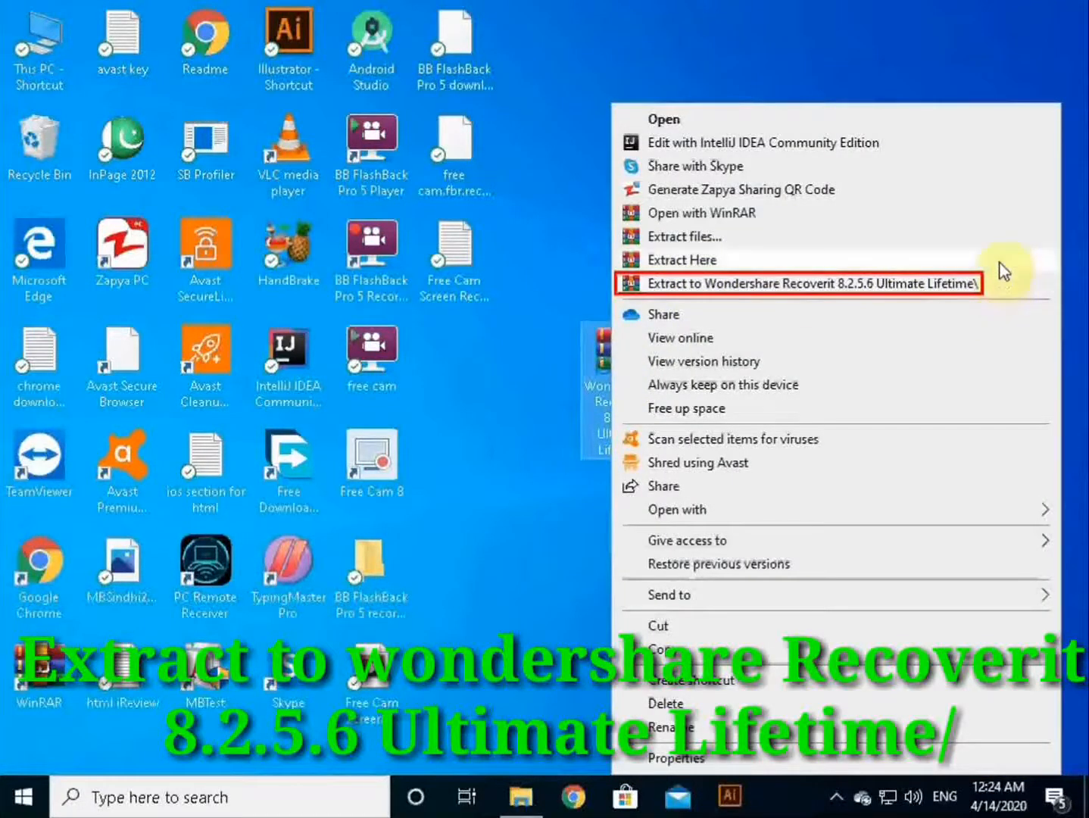
left_click(1015, 288)
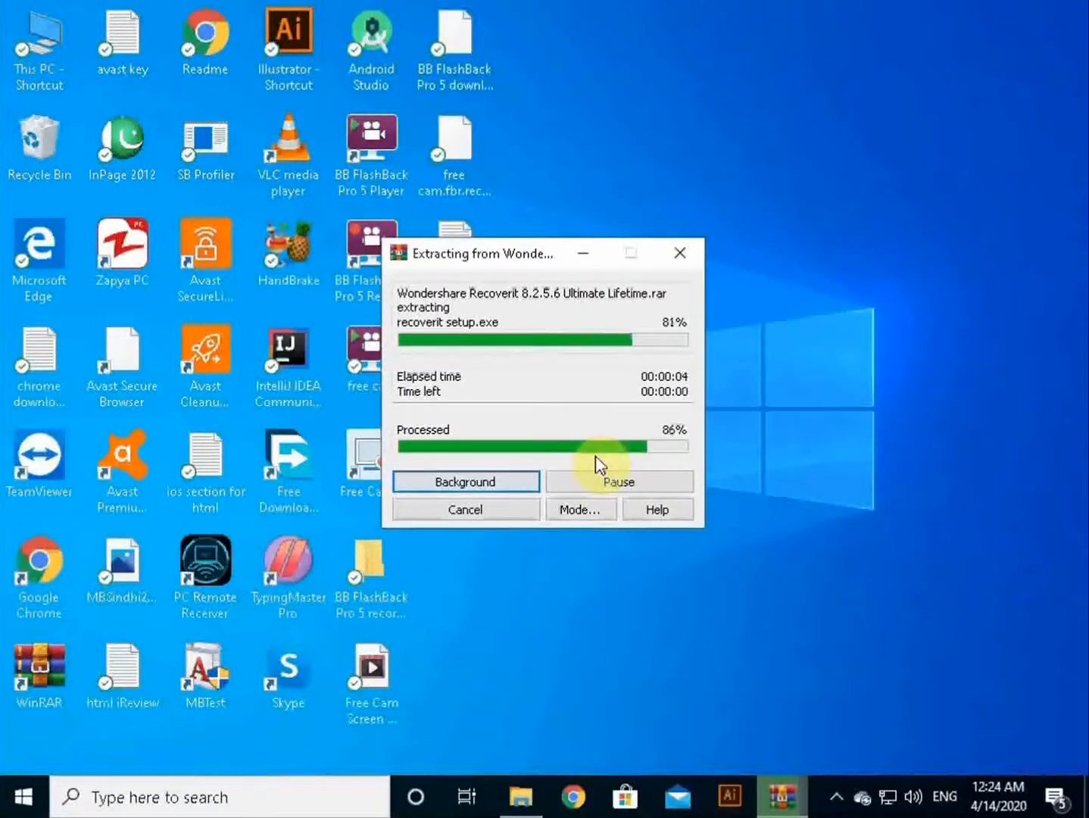
left_click(486, 457)
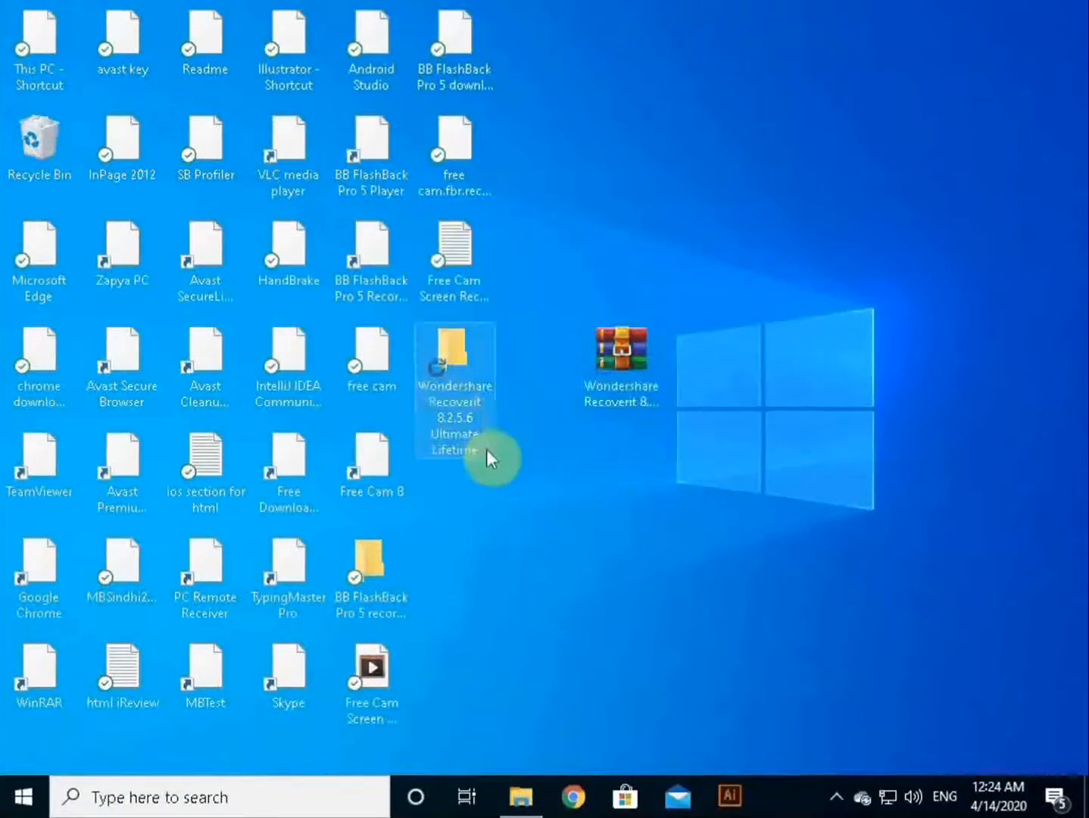
left_click_drag(486, 457, 631, 500)
- Open the extracted folder and its subfolder, read the "How to install Wondershare Recoverit" text file and put it out of view
double_click(628, 492)
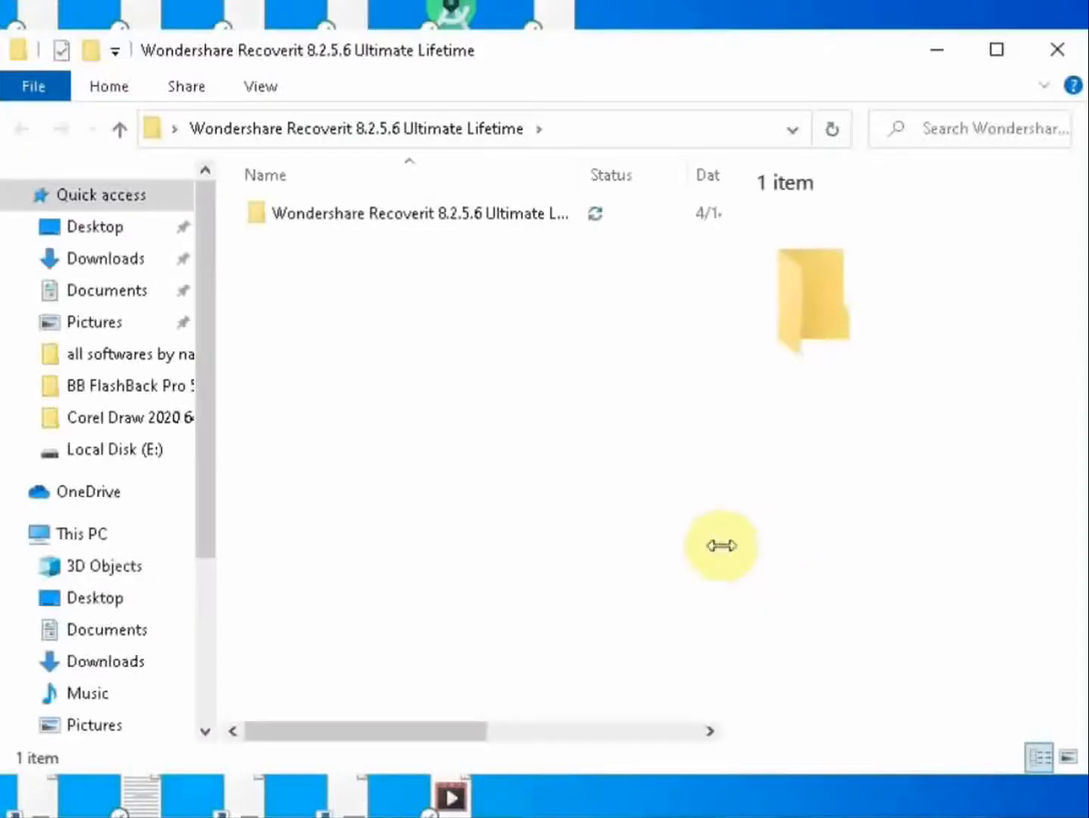
double_click(445, 220)
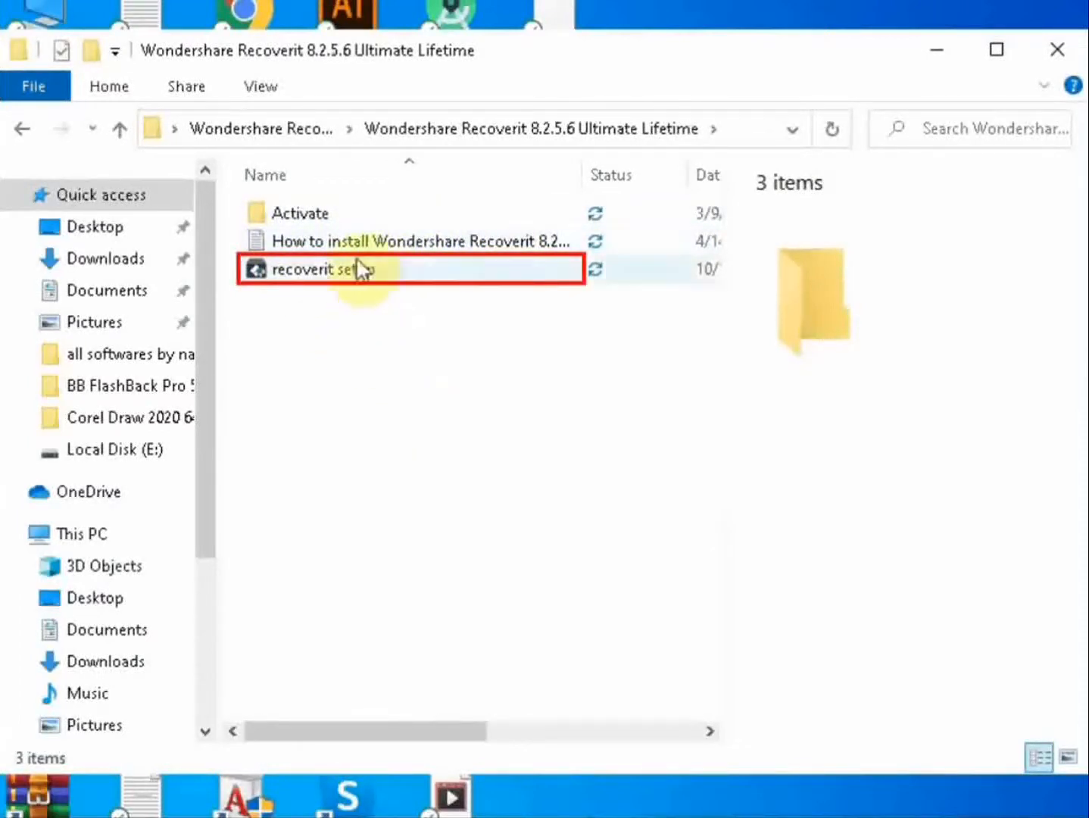
left_click(393, 242)
double_click(386, 242)
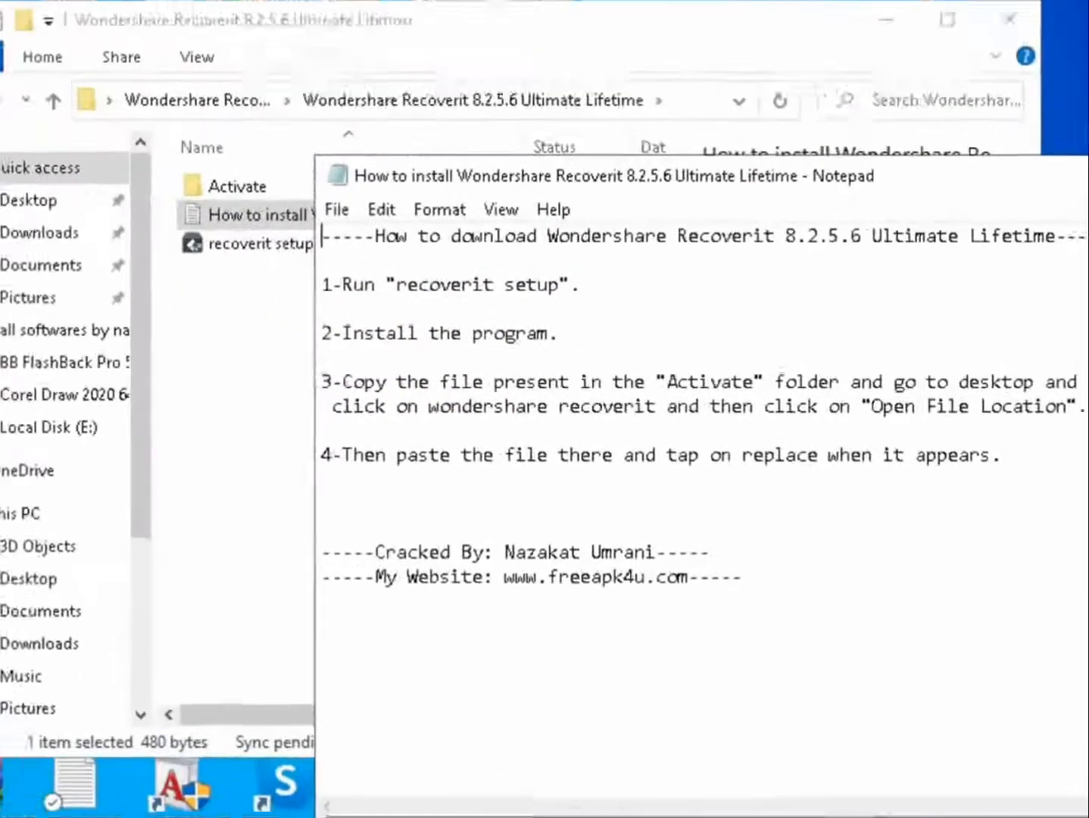
left_click(1084, 44)
- Run recoverit setup in English and accept the license agreement
double_click(399, 269)
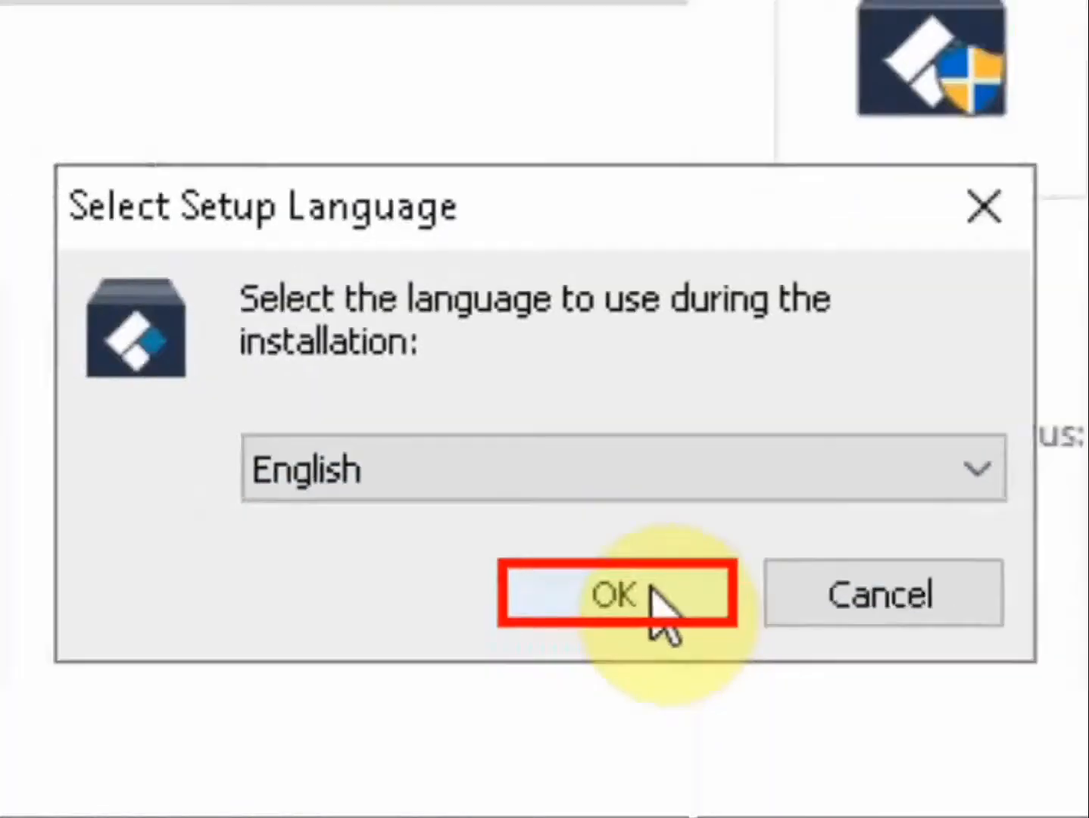
left_click(659, 609)
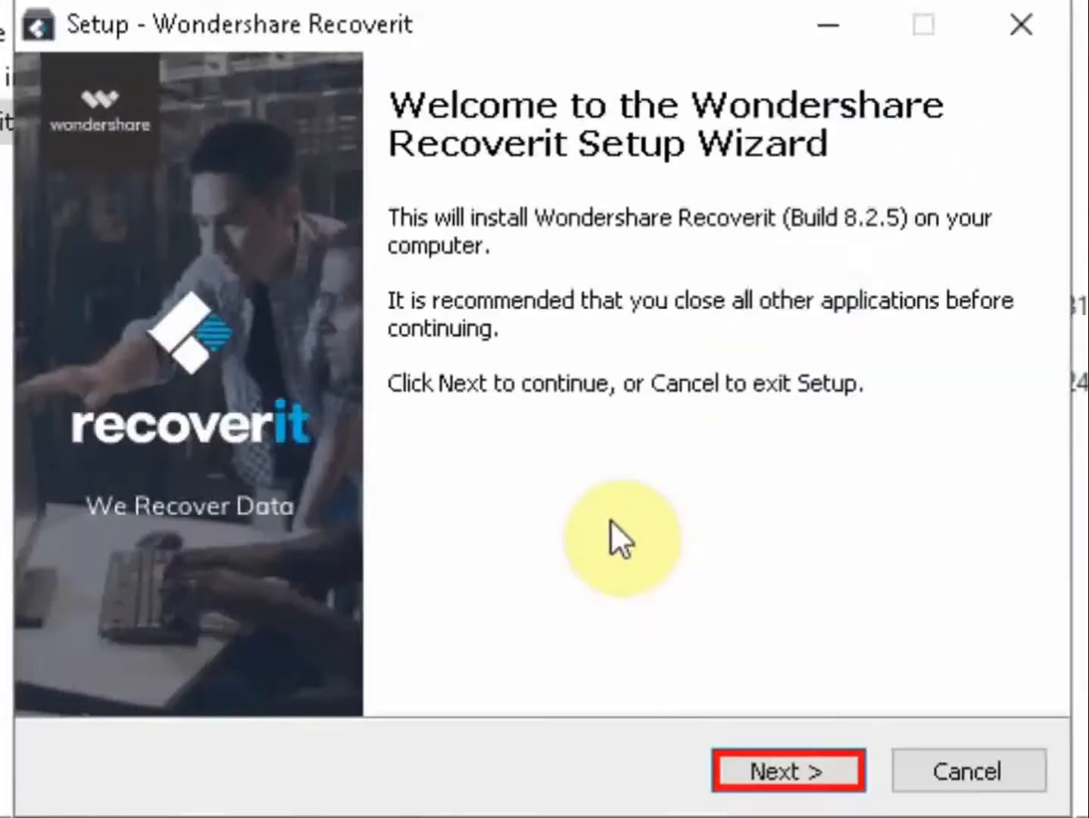
left_click(757, 771)
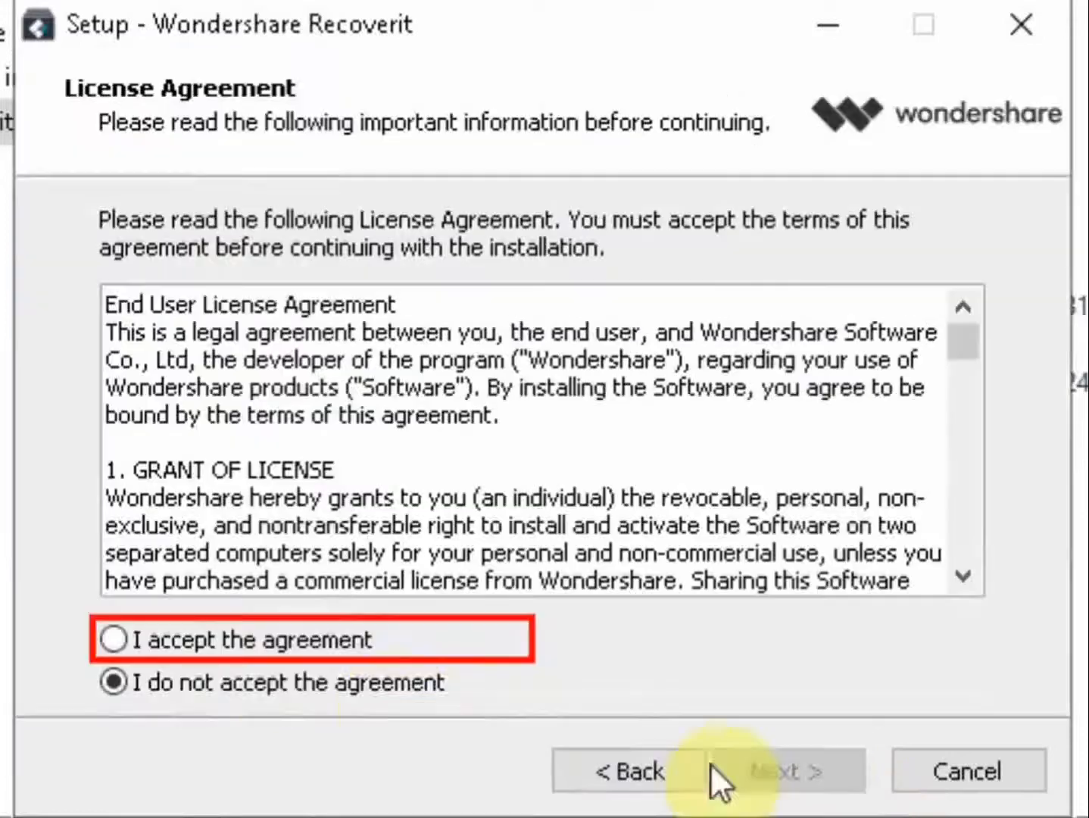
left_click(208, 645)
left_click(791, 773)
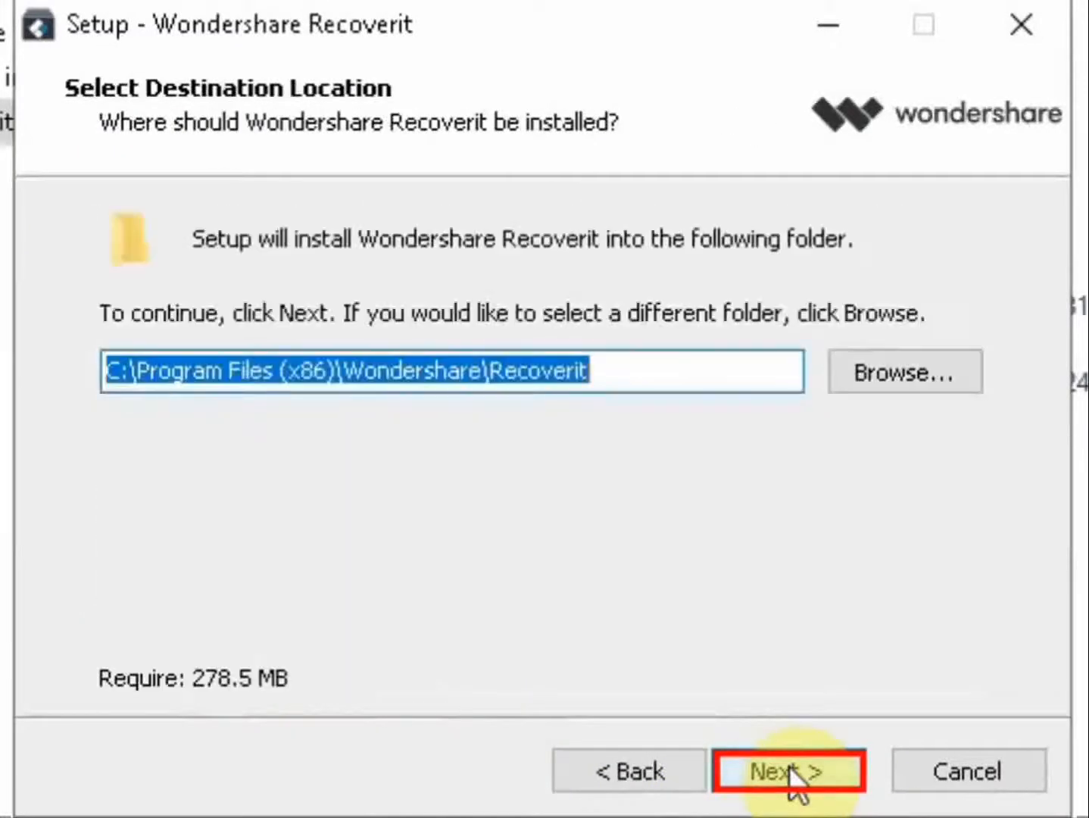
- Install Recoverit in the default folder with desktop and Quick Launch icons, and finish the setup without launching the program
left_click(791, 774)
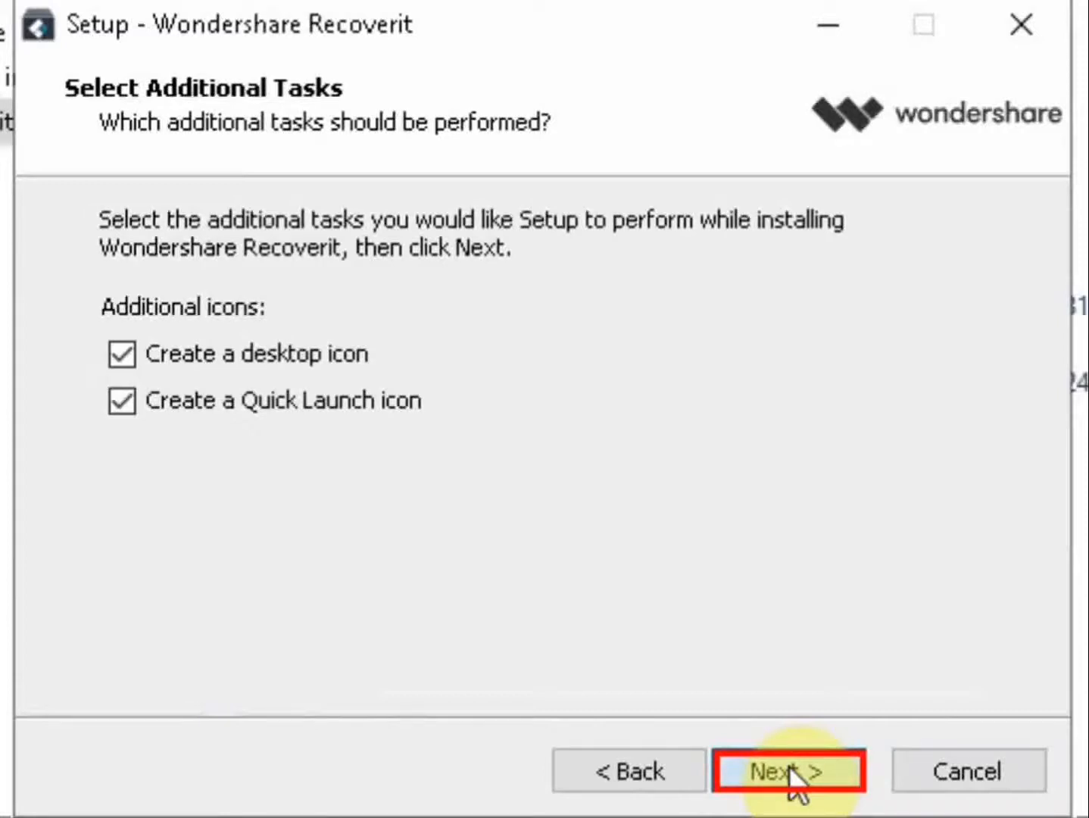
left_click(791, 774)
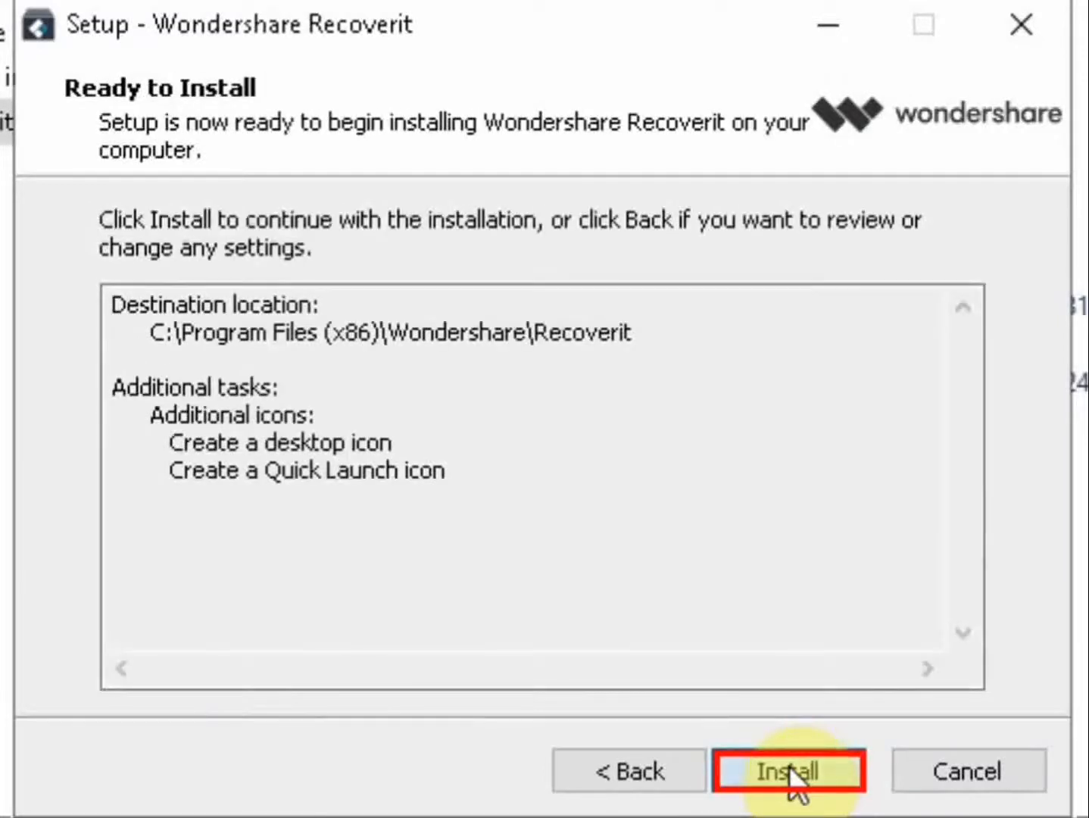
left_click(792, 774)
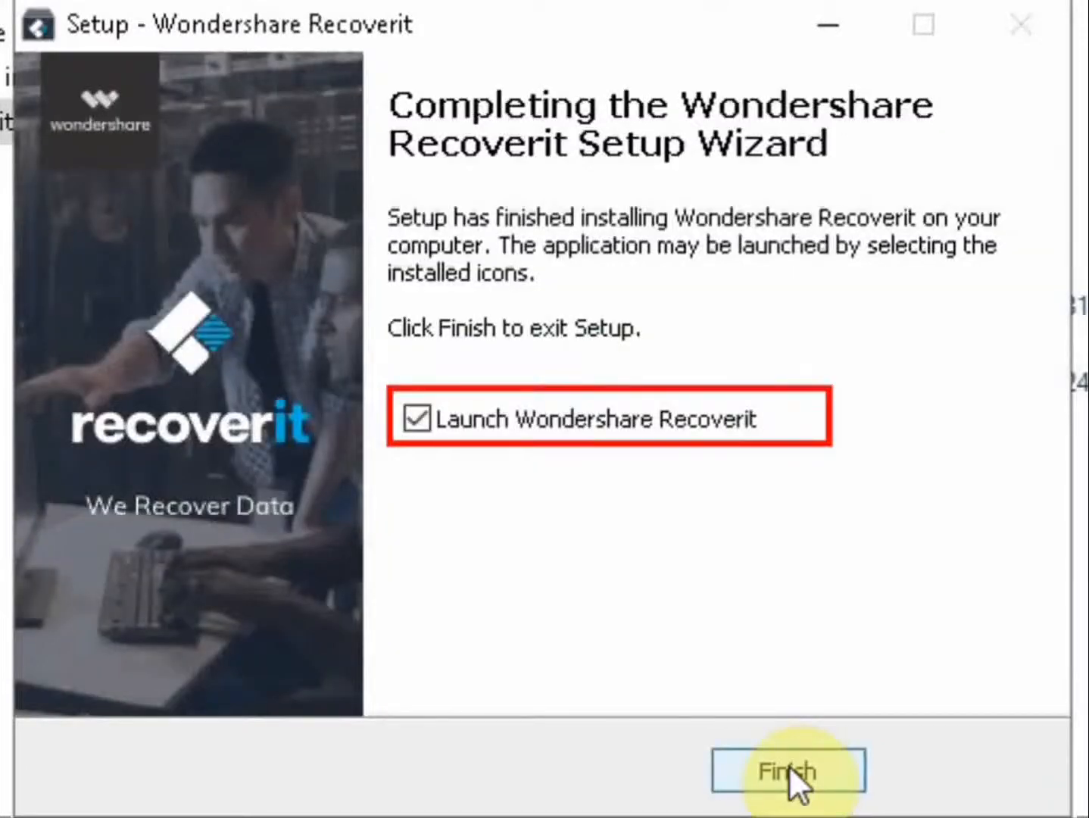
left_click(417, 419)
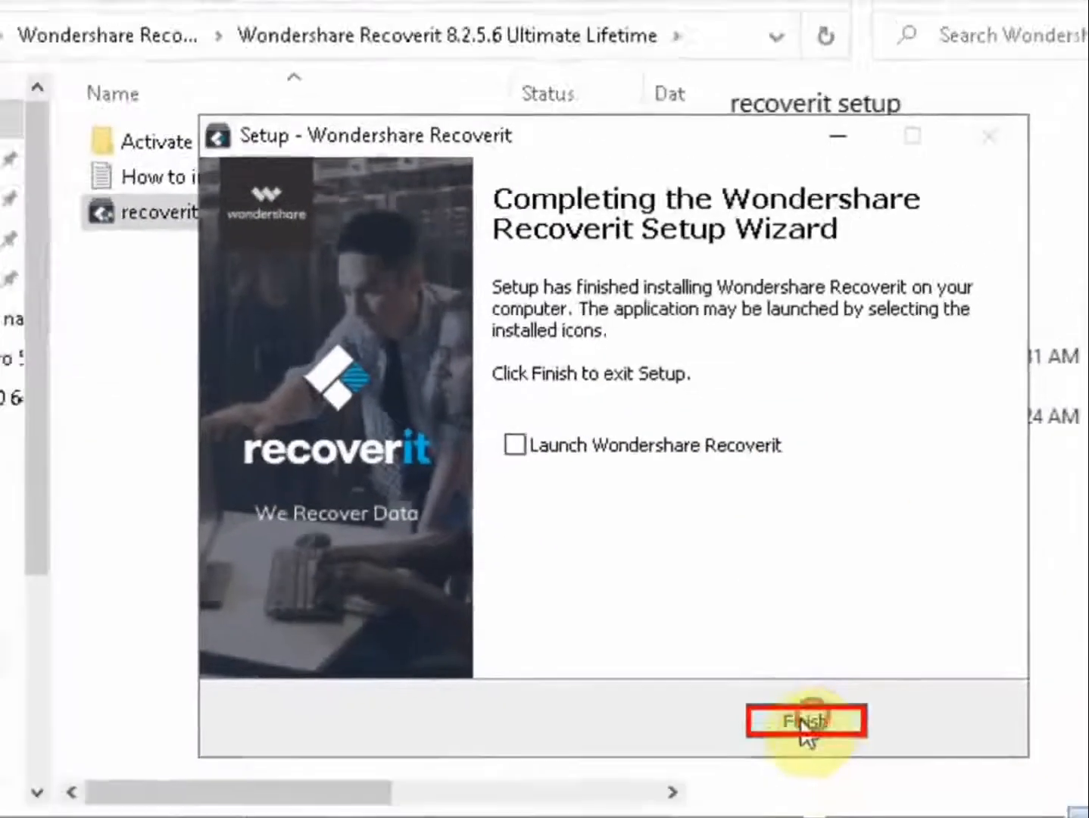
left_click(792, 771)
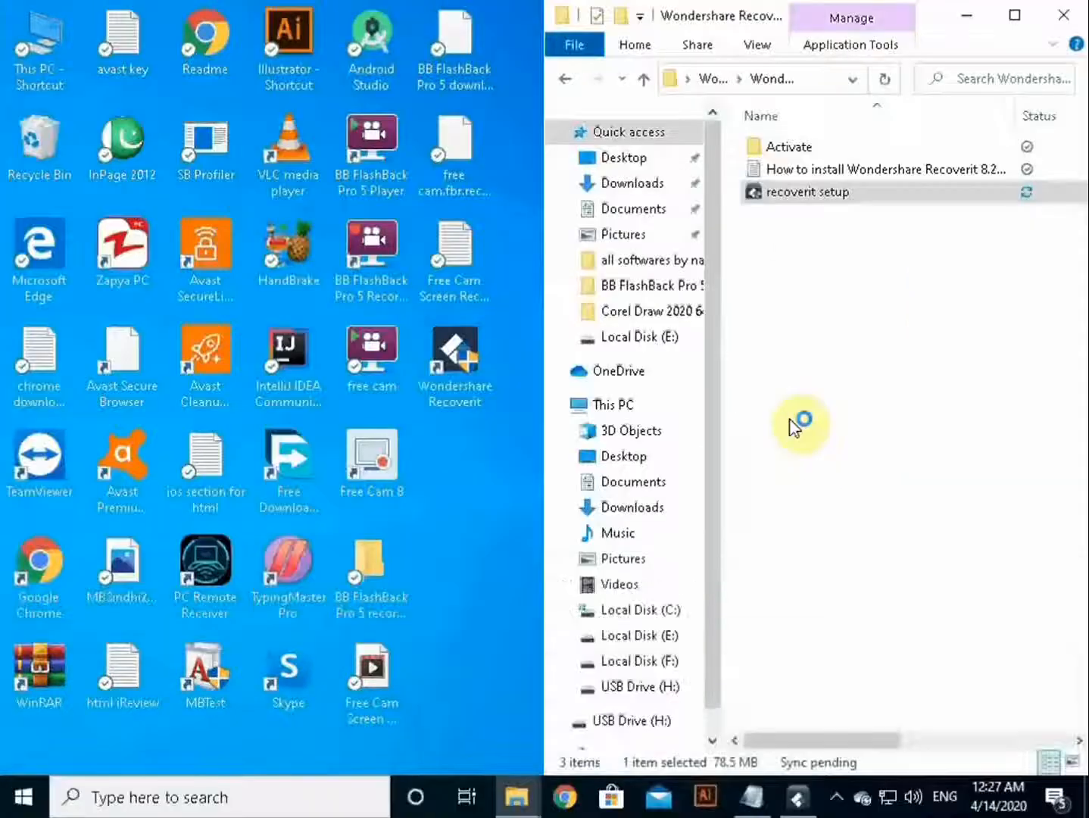
left_click(447, 382)
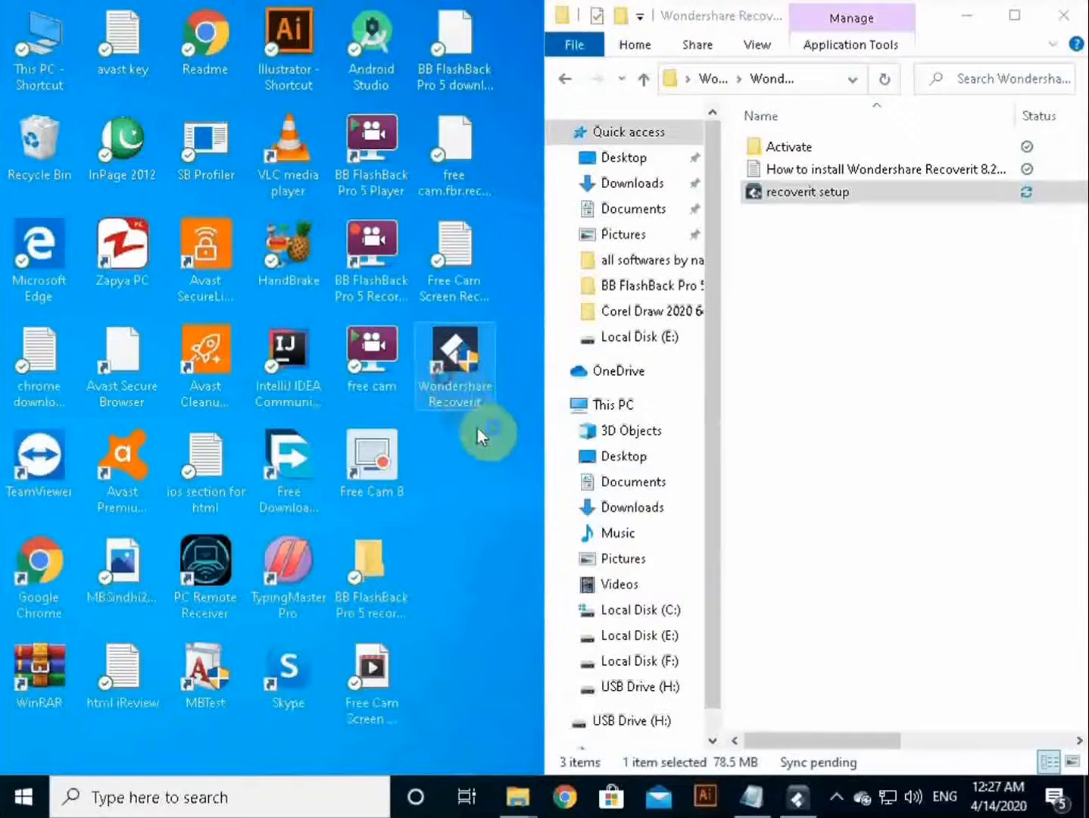
mouse_move(480, 366)
left_mouse_down()
mouse_move(495, 405)
mouse_move(487, 350)
mouse_move(477, 367)
left_mouse_up()
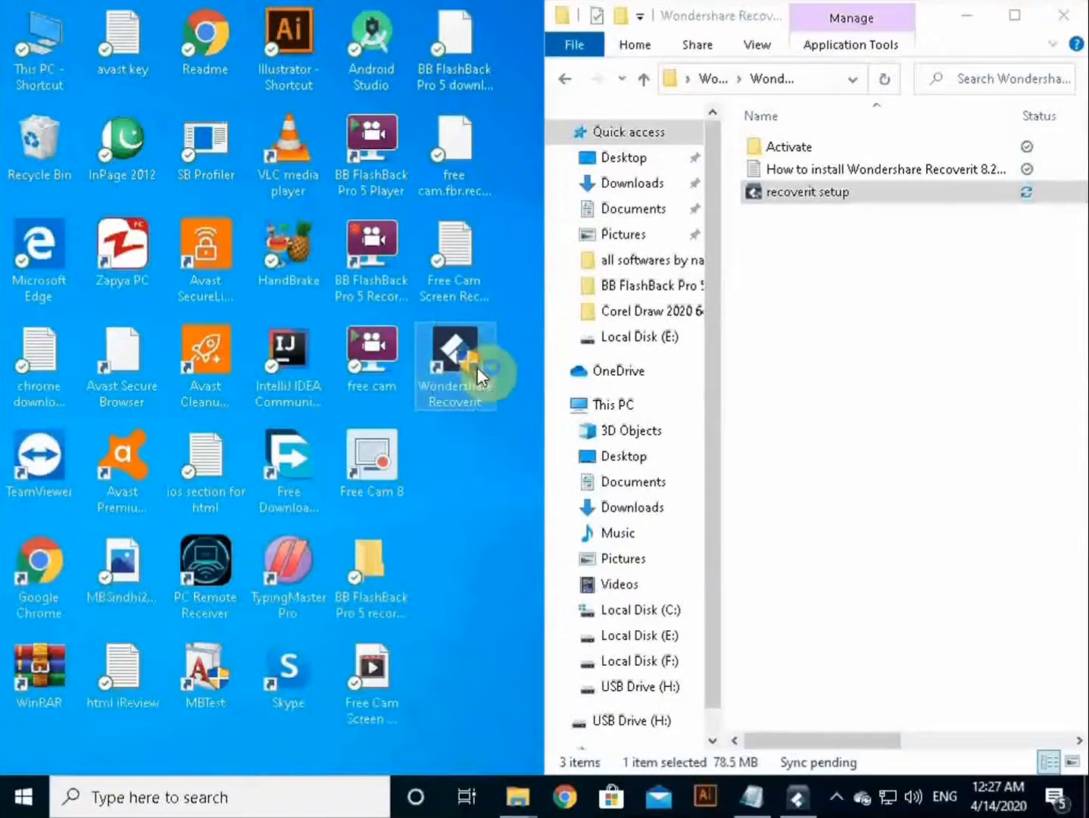
- Restore the snapped folder window to a floating one, open the Activate folder and copy the recoverit application file
left_click(931, 18)
left_click_drag(705, 18, 699, 150)
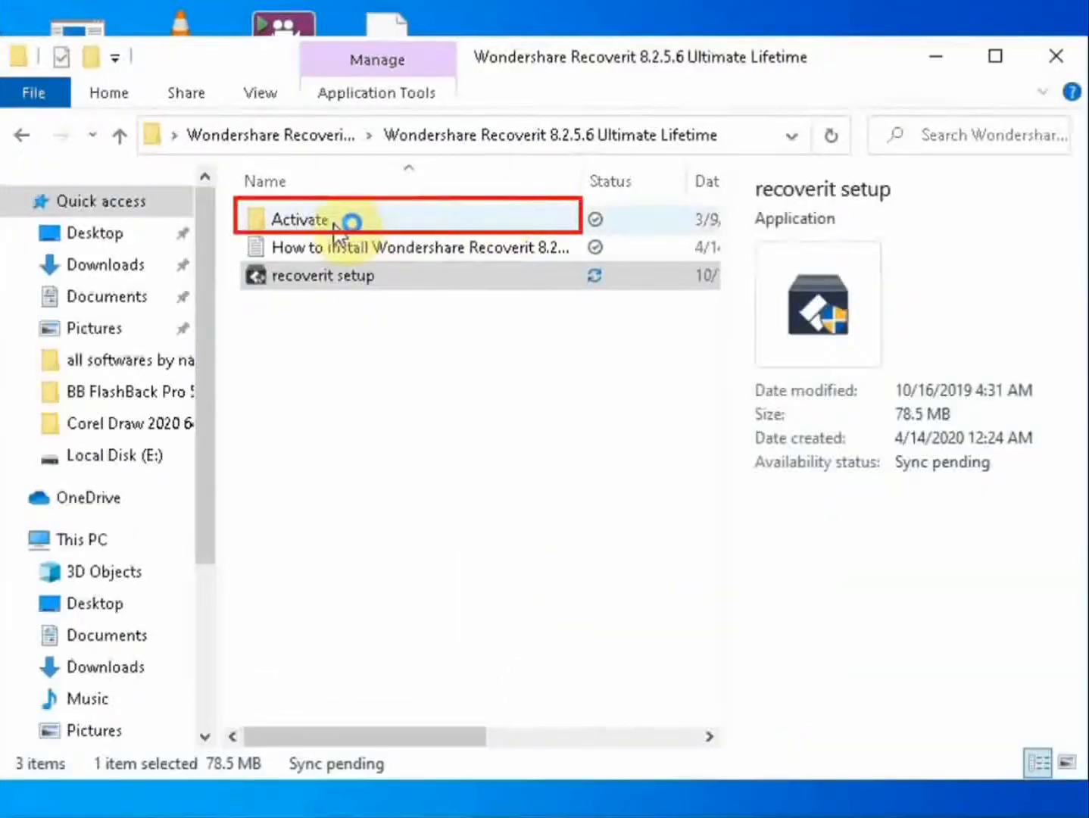
left_click(464, 220)
double_click(462, 217)
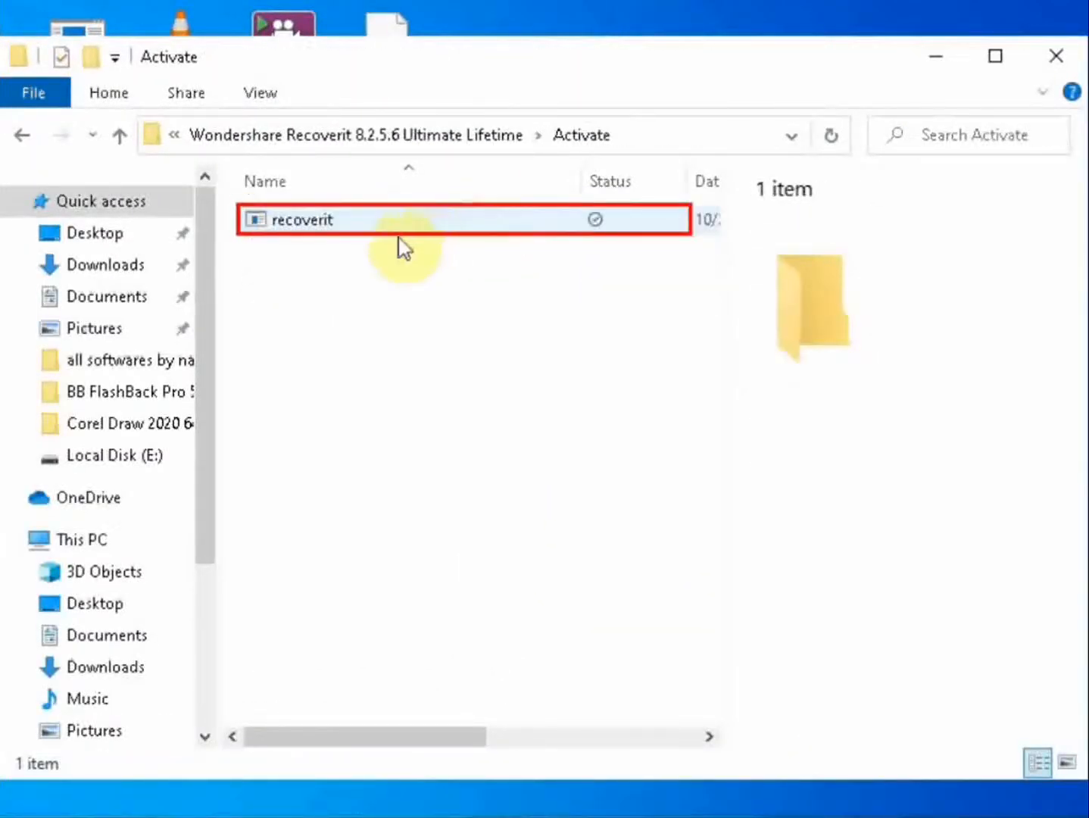
right_click(319, 224)
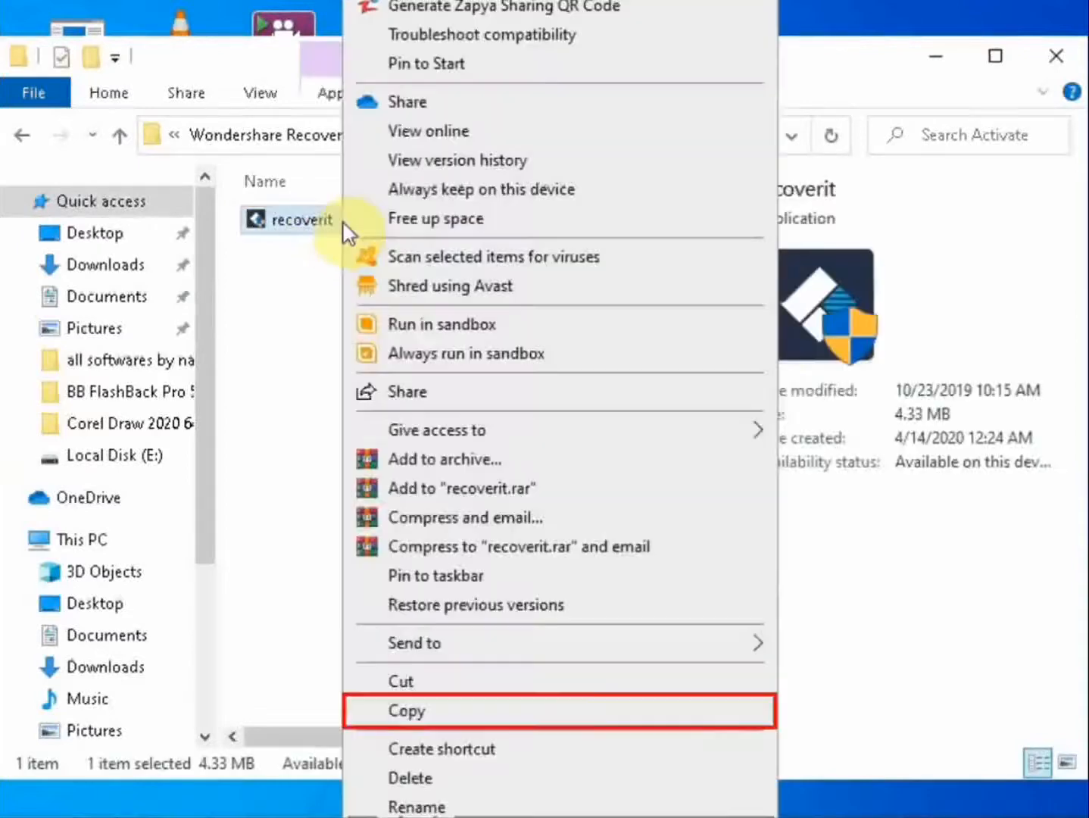
left_click(492, 711)
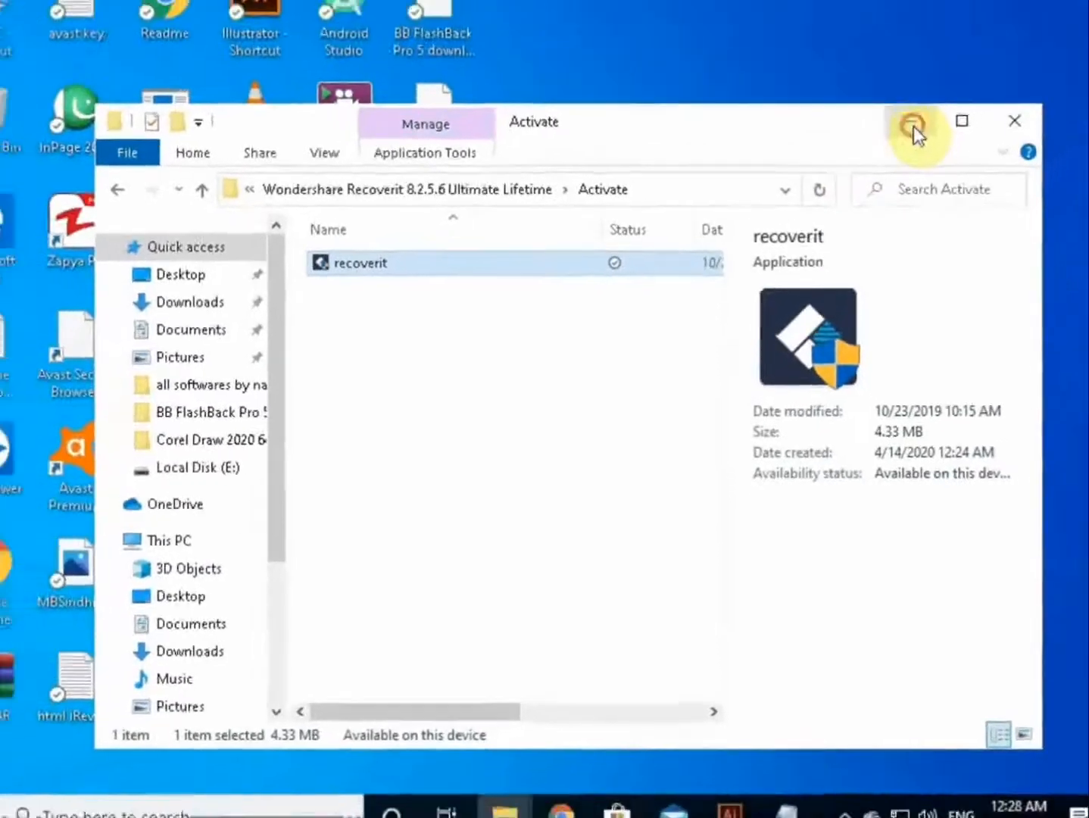
- Minimize the Activate window and open the file location of the Wondershare Recoverit desktop shortcut
left_click(912, 124)
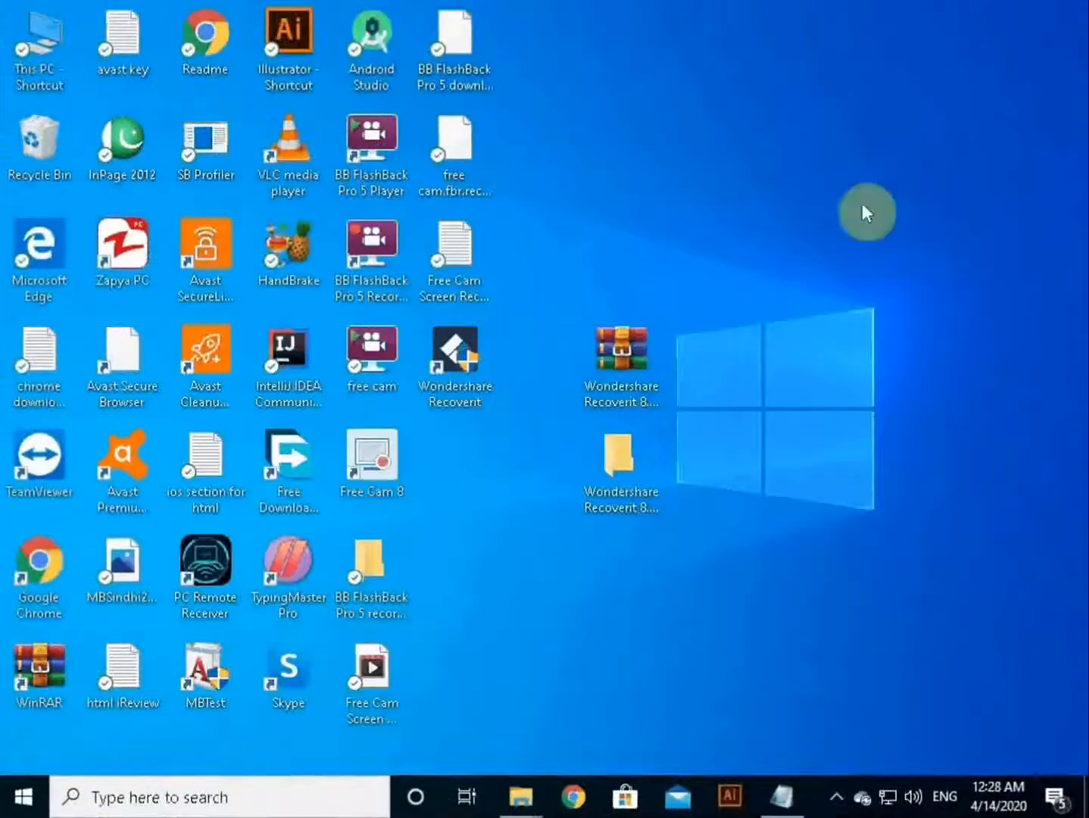
right_click(453, 375)
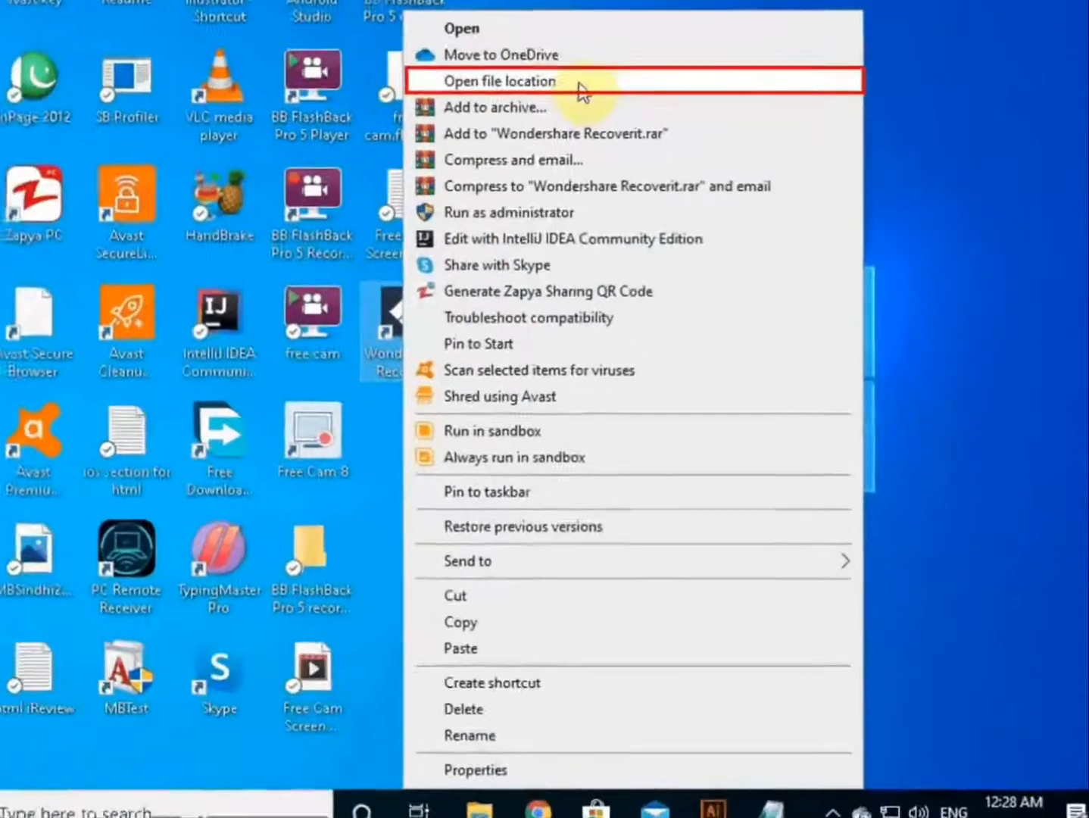
left_click(579, 85)
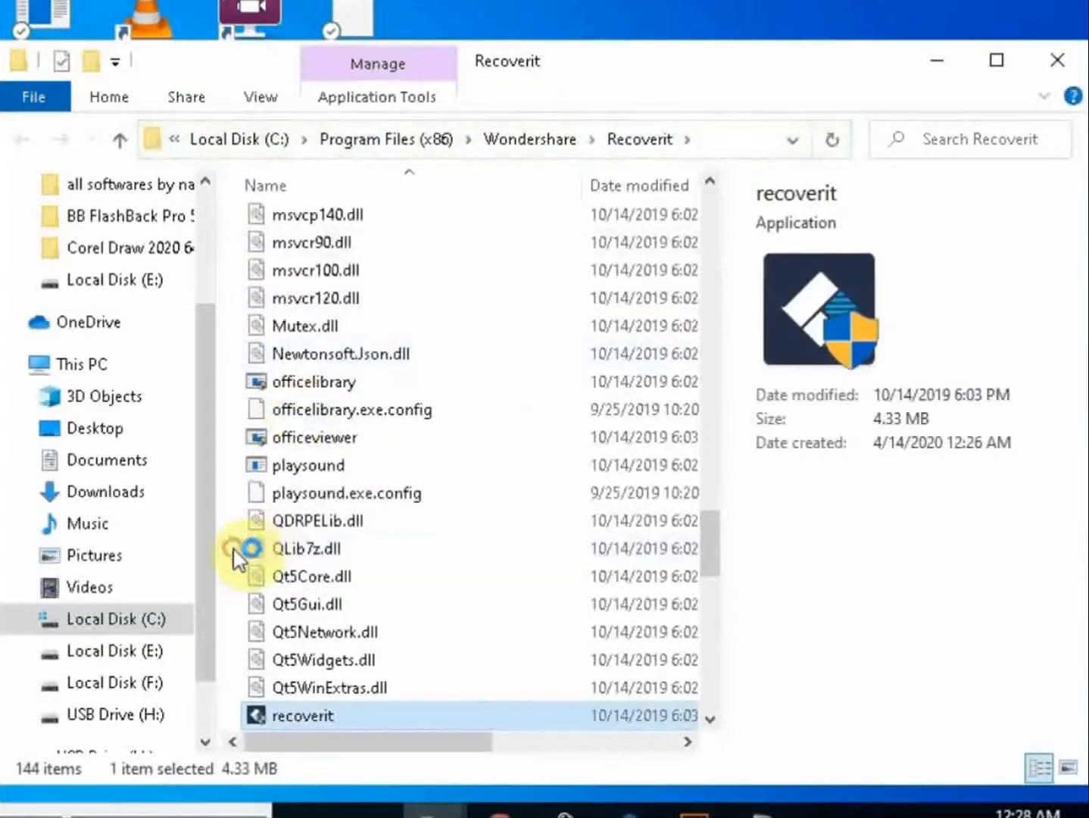
- Paste the copied recoverit file into the Recoverit program folder, replacing the existing file with administrator permission
right_click(241, 542)
left_click(370, 324)
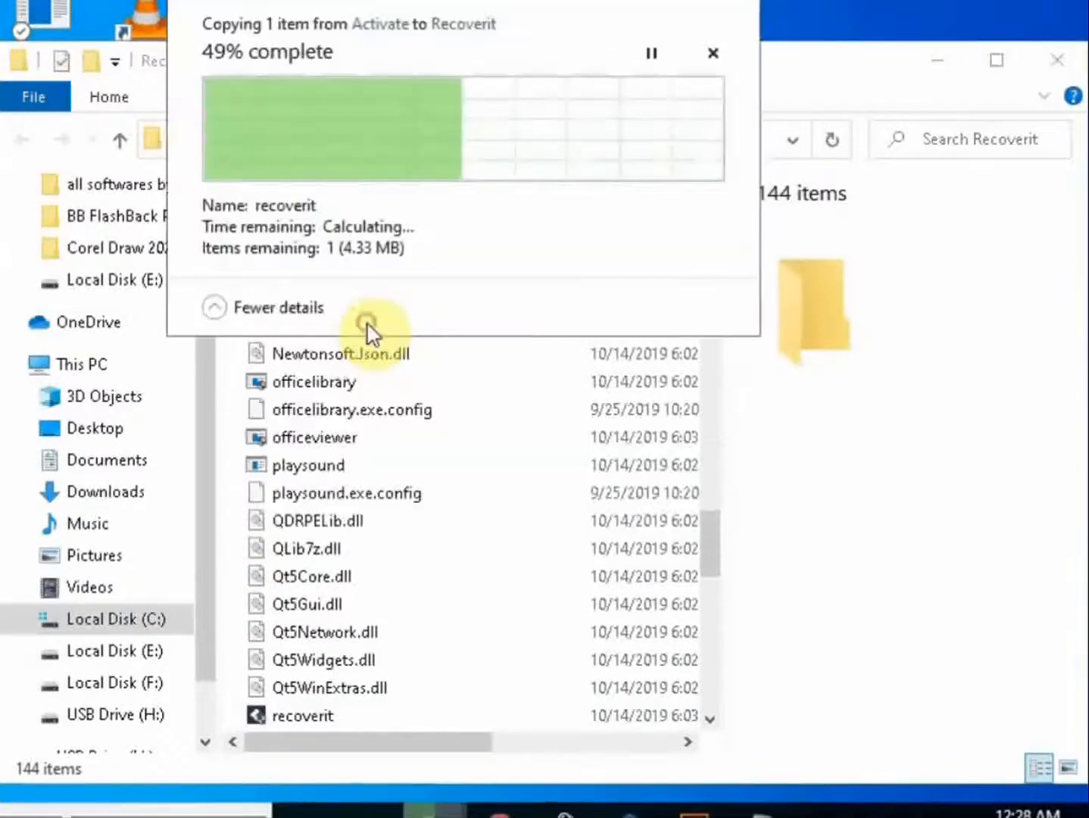
left_click(494, 135)
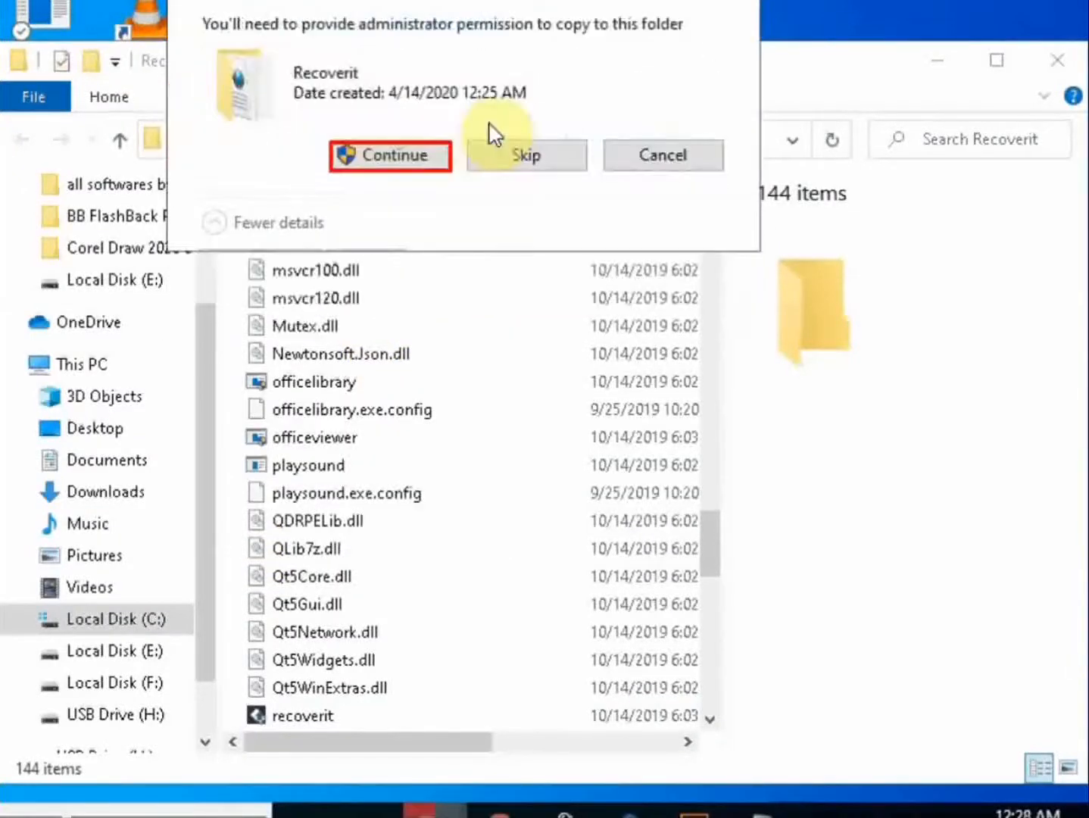
left_click(397, 159)
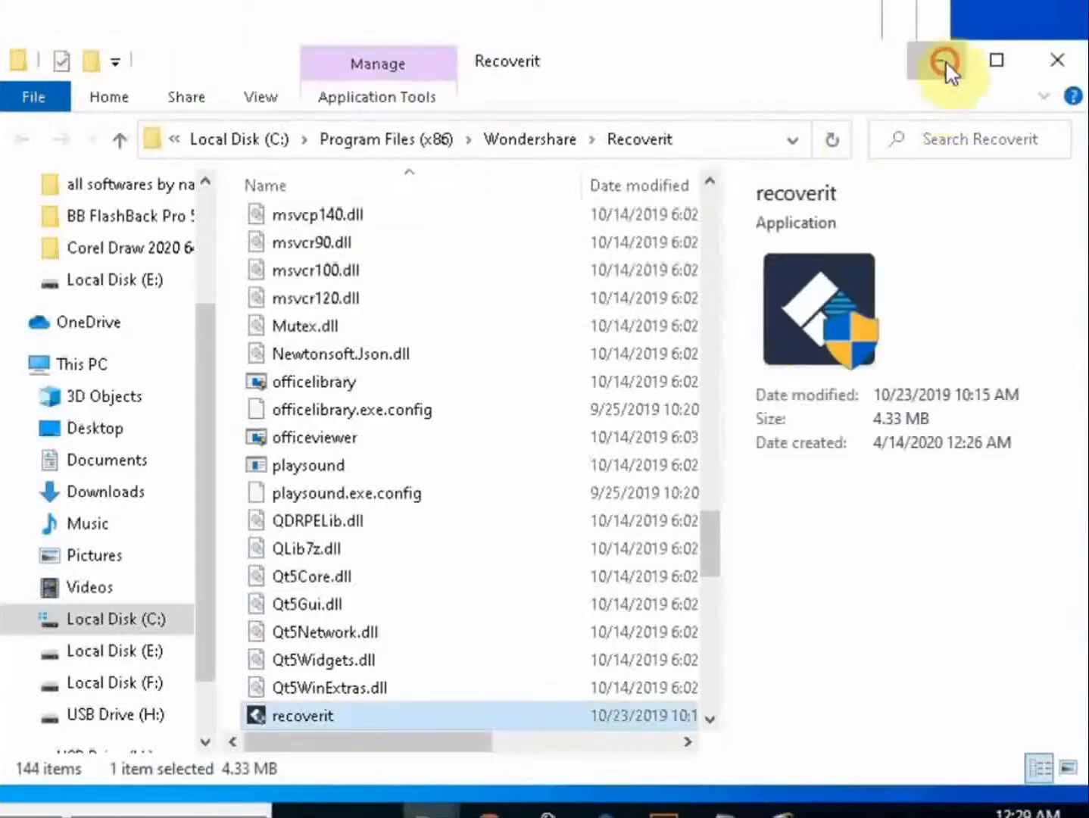
- Minimize the program folder, review the installation instructions in Notepad once more and close them
left_click(945, 60)
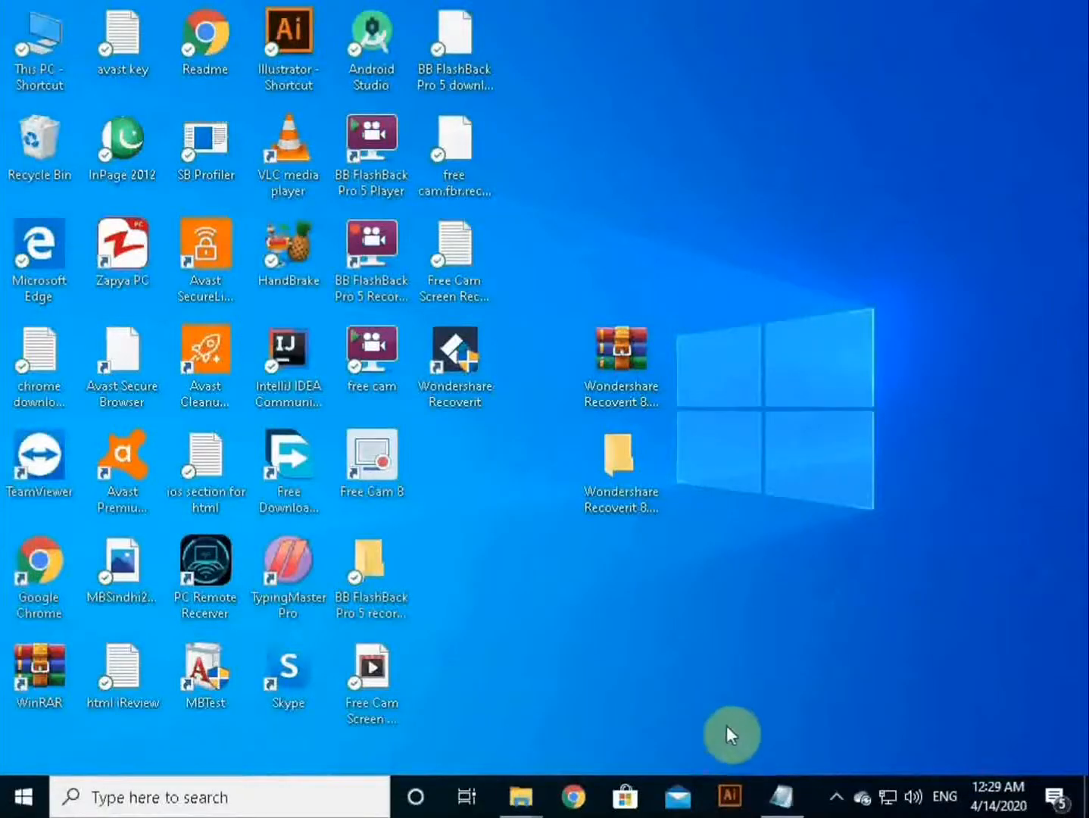
left_click(782, 796)
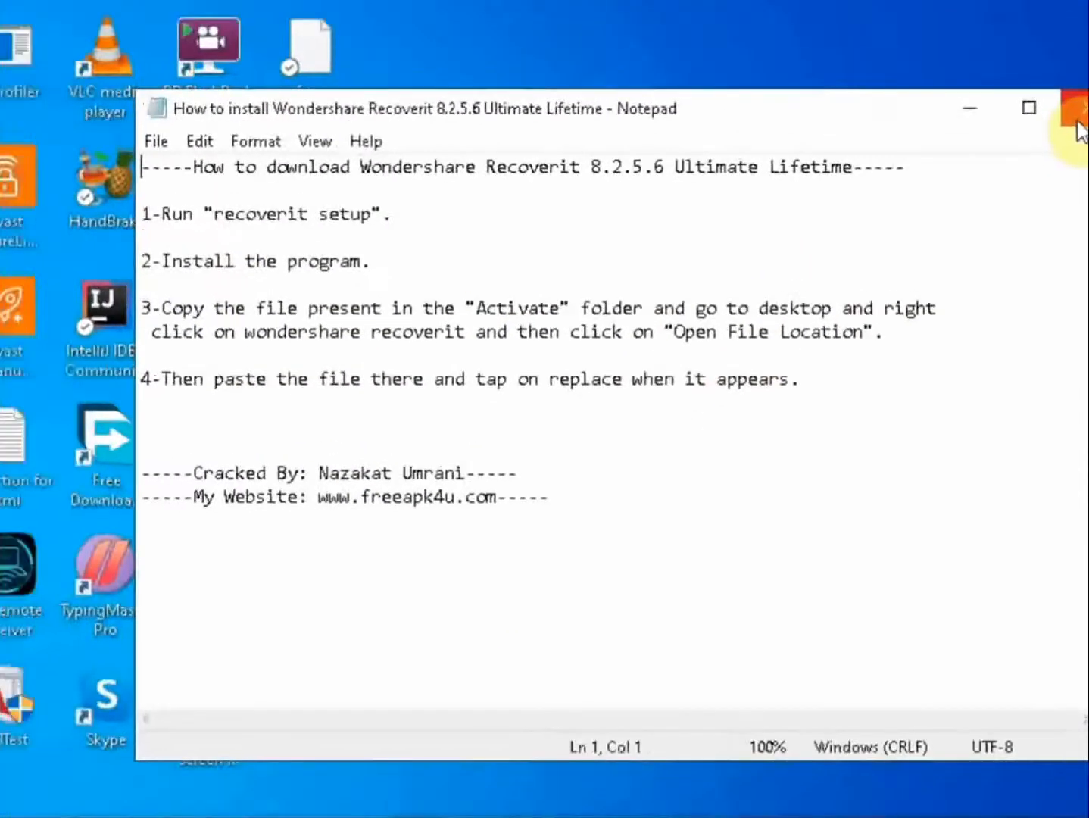
left_click(1075, 109)
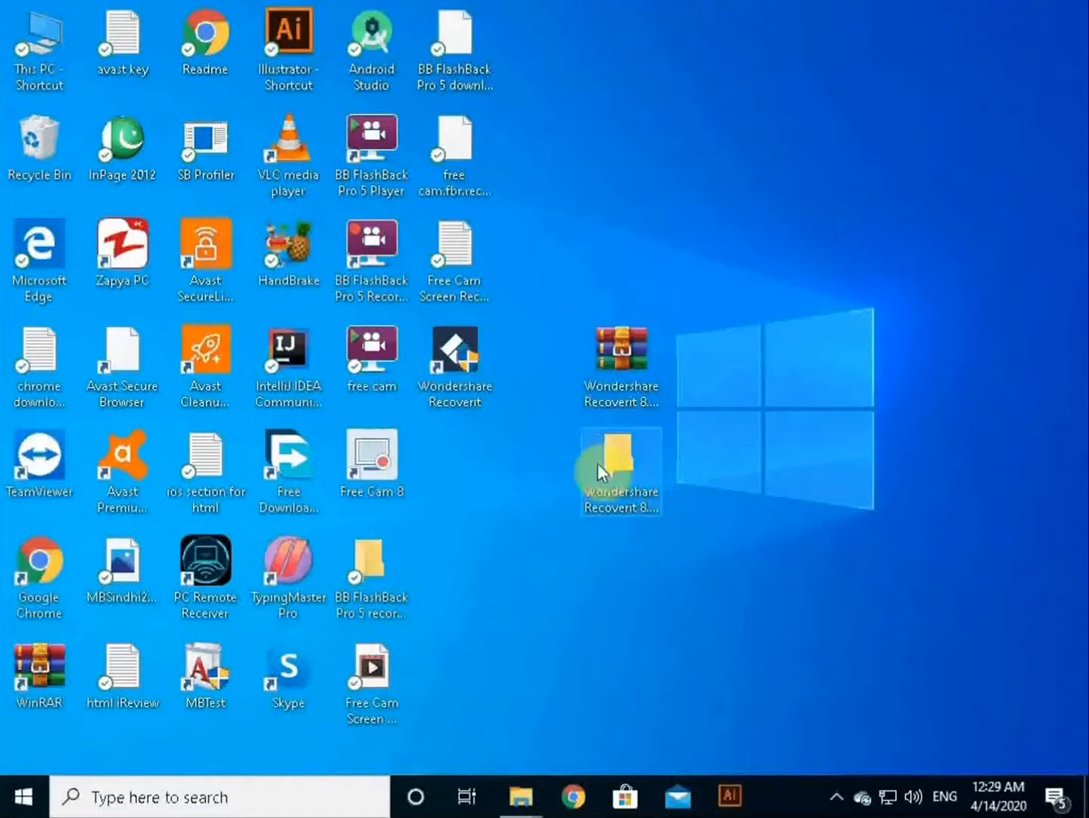
- Launch Wondershare Recoverit from its desktop shortcut and view its About information for the edition and version
double_click(452, 369)
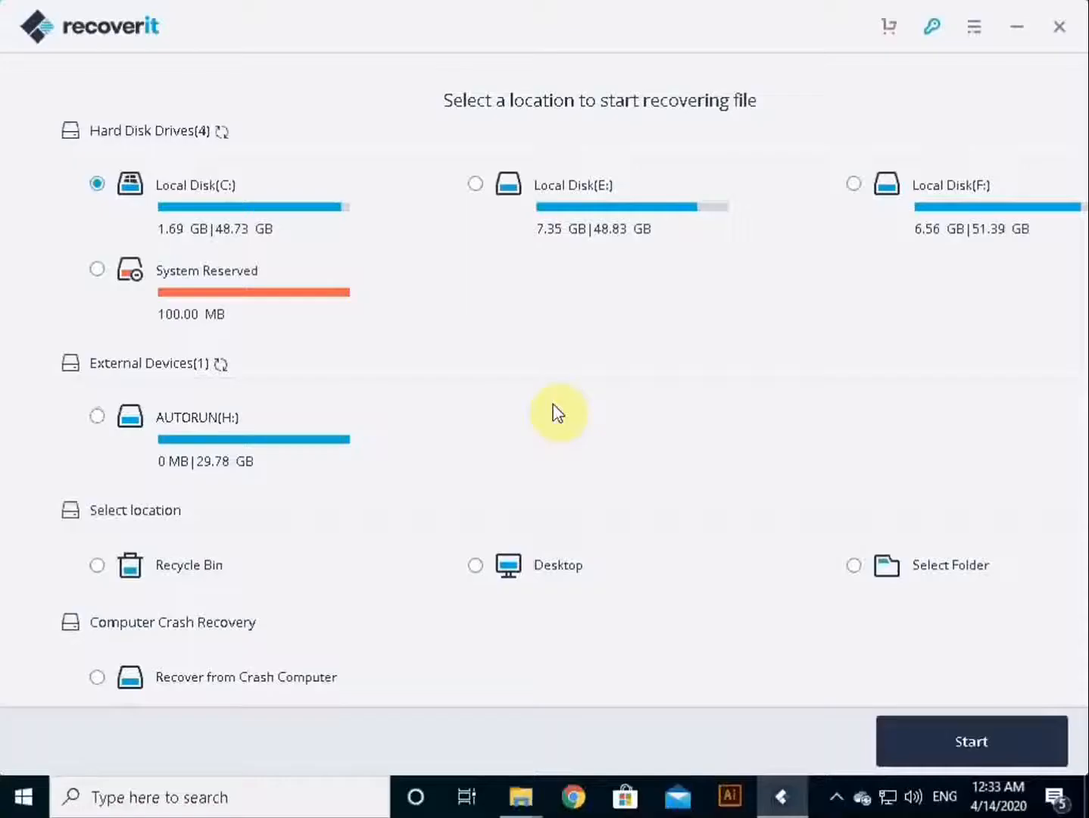
left_click(975, 31)
left_click(870, 281)
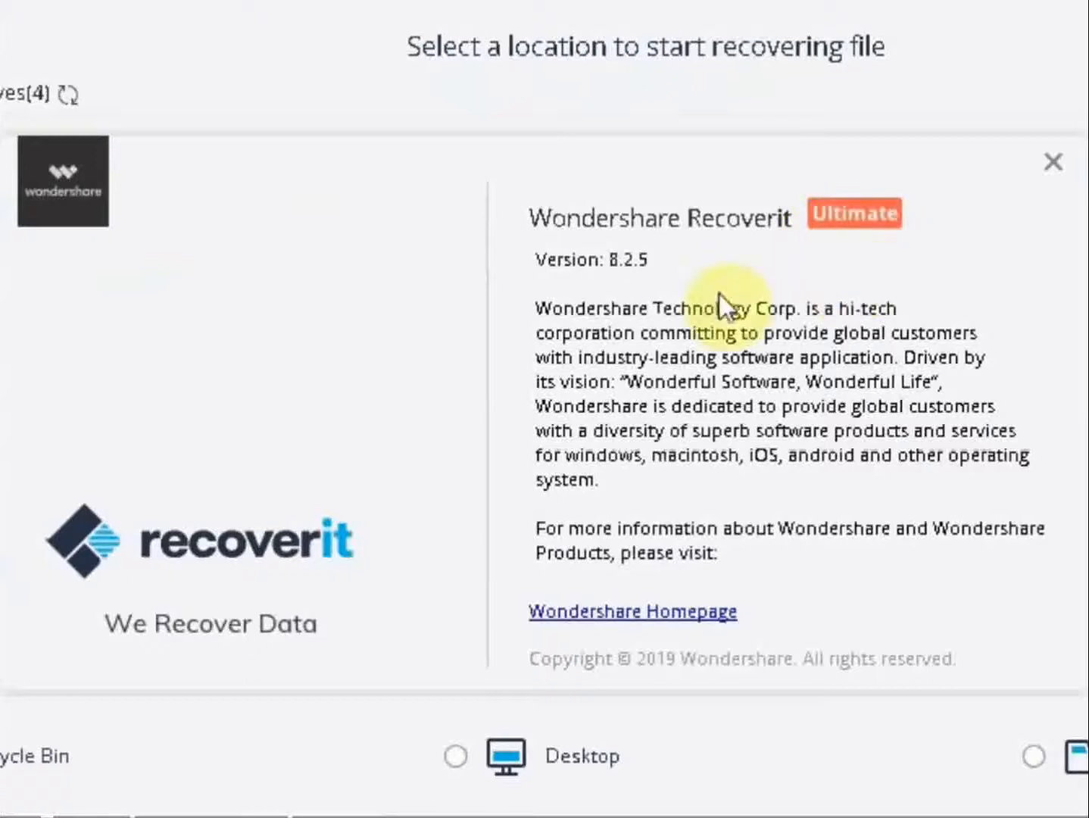
- Close the About information, scan the external device AUTORUN(H:) for lost files, and dismiss the scan completion message
left_click(1052, 161)
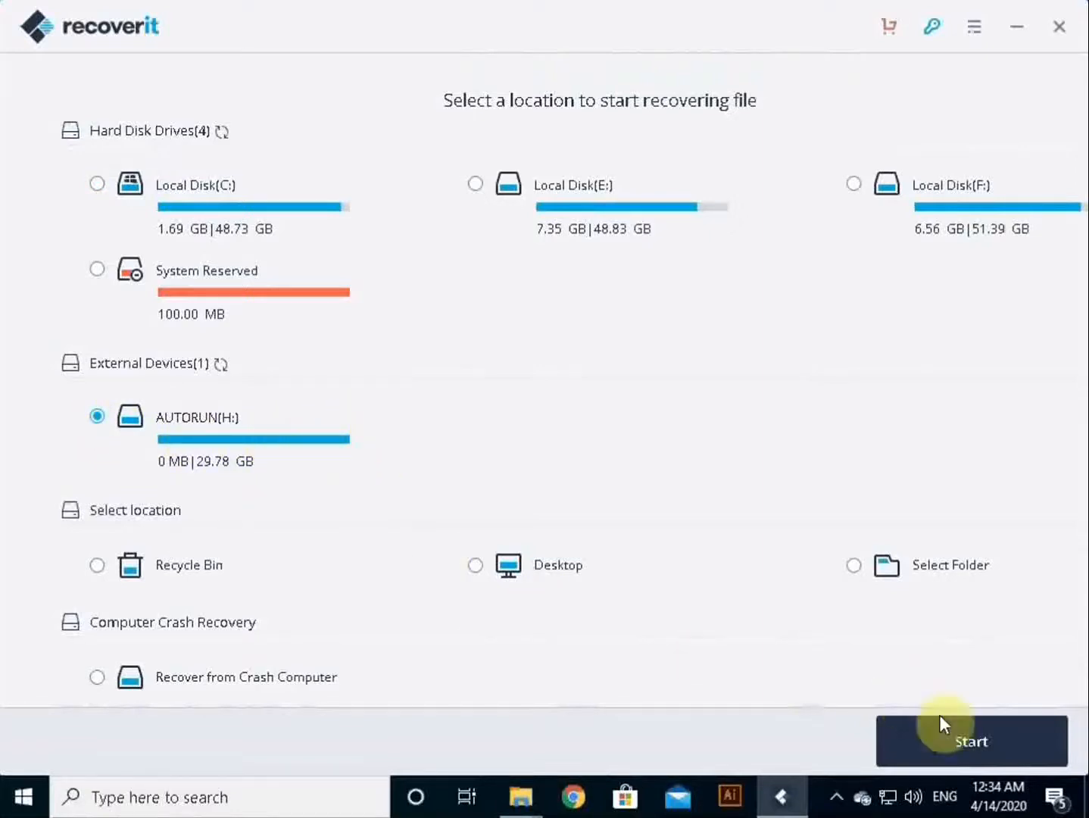
left_click(955, 739)
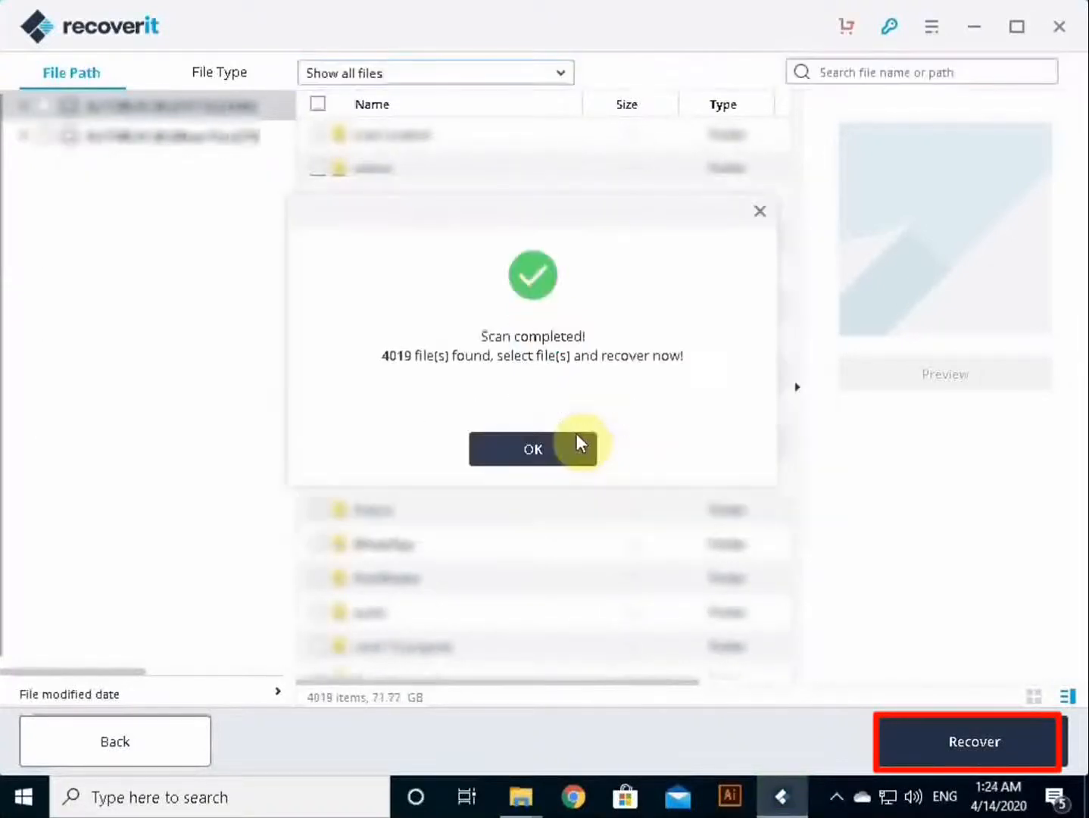
left_click(544, 448)
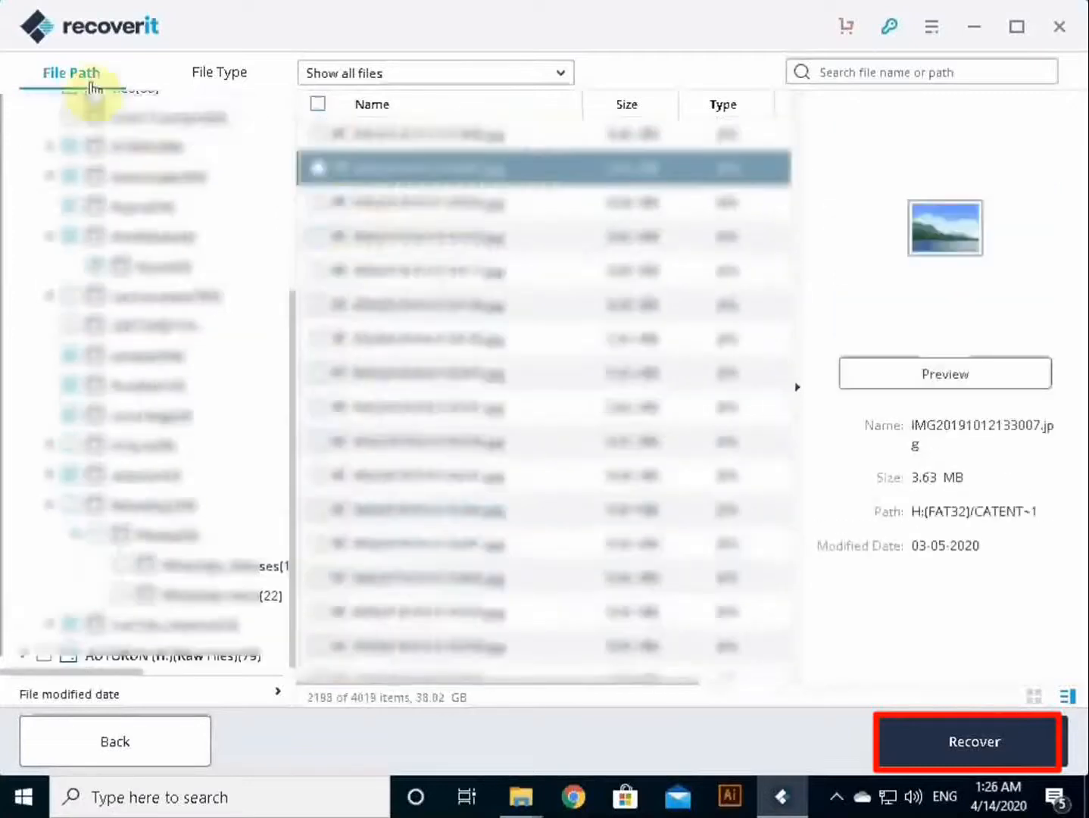
- Go through the found folders of drive H:, including Lost Location and videos, and select the files to recover
left_click(88, 141)
left_click(372, 331)
left_click(328, 402)
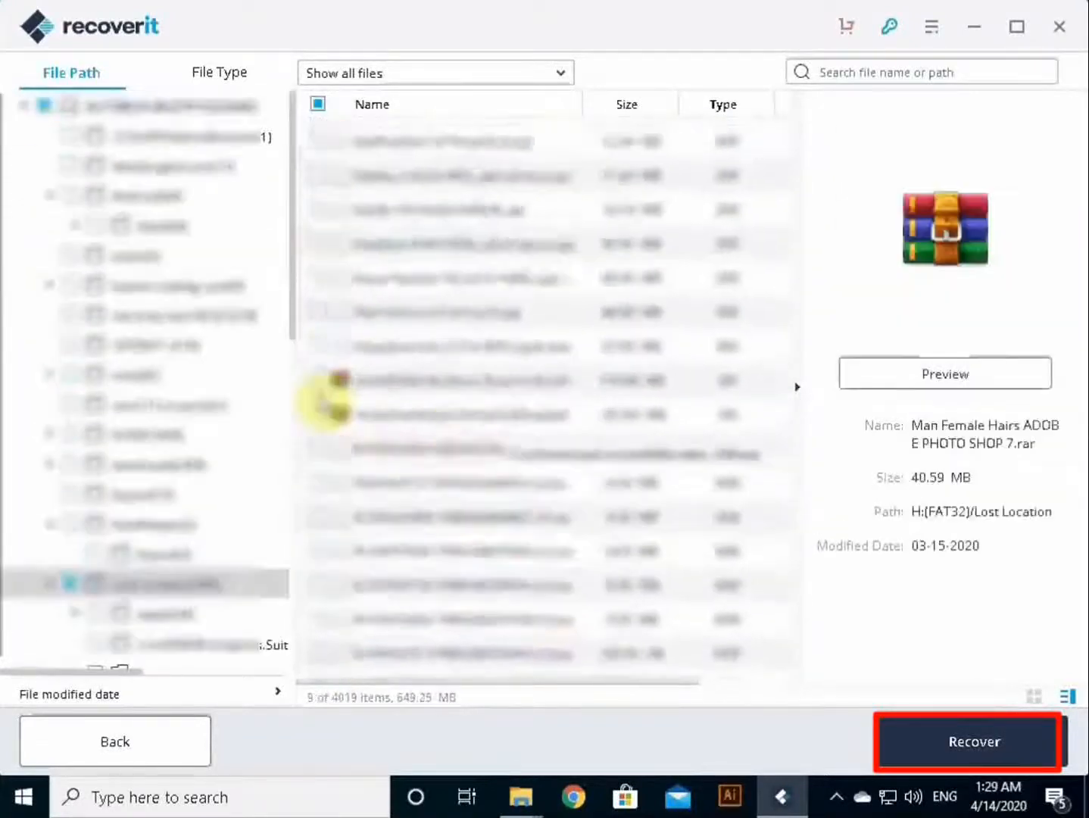
left_click(494, 364)
left_click(362, 369)
left_click(442, 287)
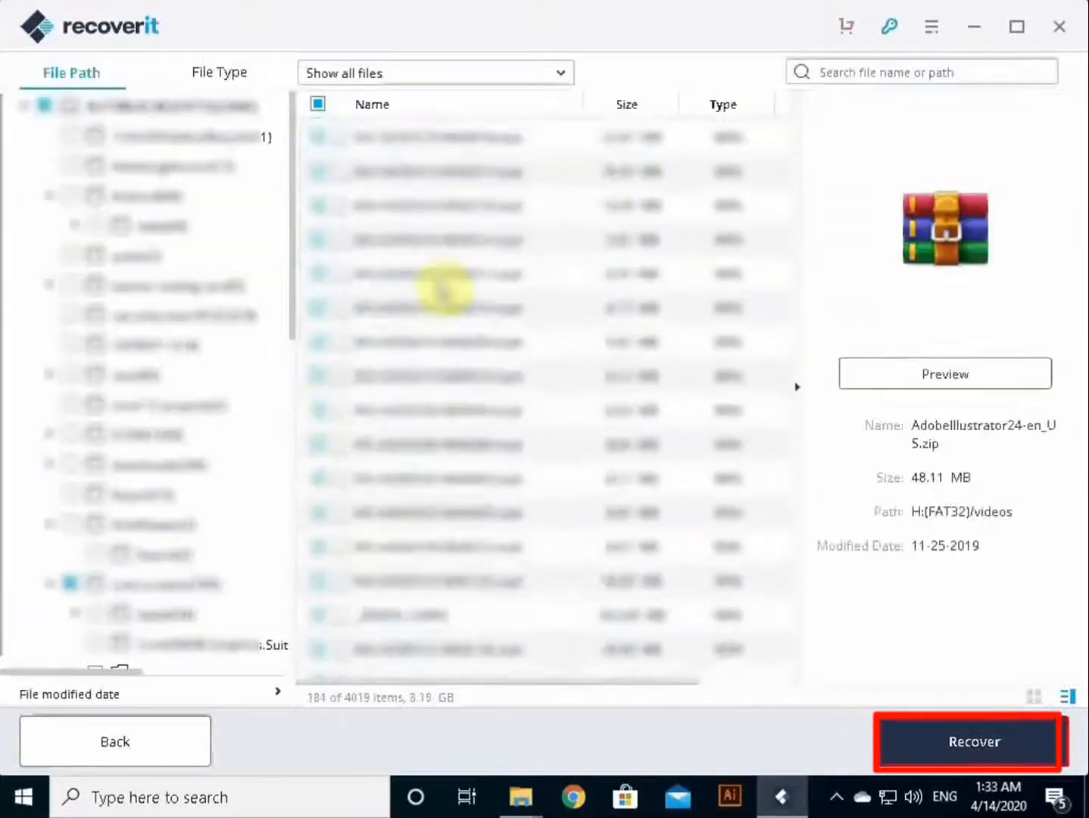
left_click(418, 374)
- Start recovering the selected files, choose local disk E: as the save location and expand its folder list
left_click(975, 741)
left_click(455, 310)
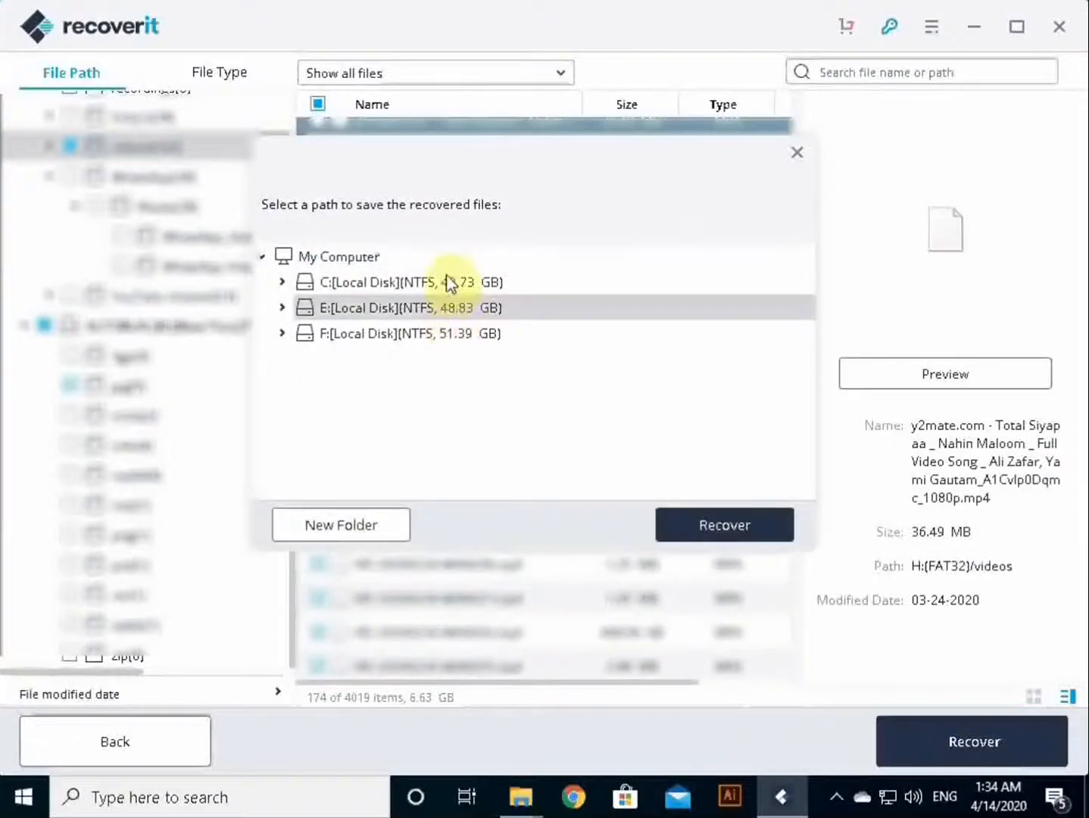
left_click(447, 283)
left_click(444, 308)
left_click(438, 333)
left_click(431, 311)
left_click(281, 307)
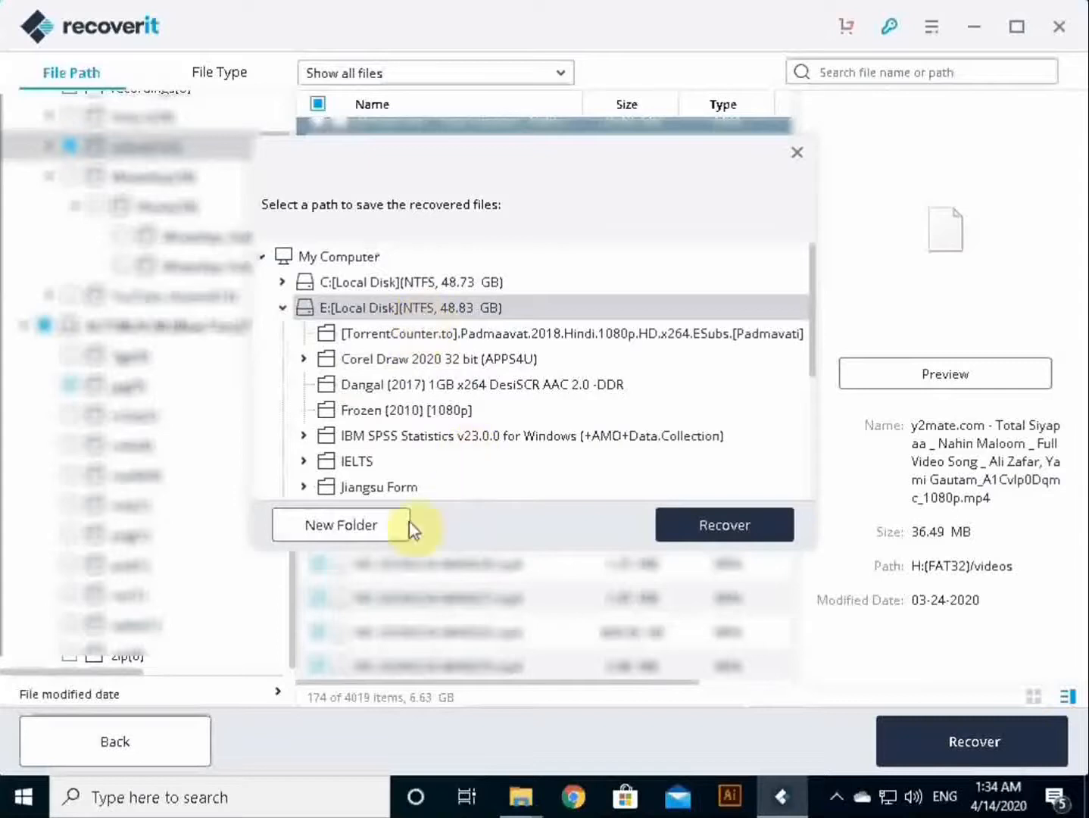
- Create a new folder on drive E: for the SD card data, recover the selected files into it and close the completion message
left_click(386, 526)
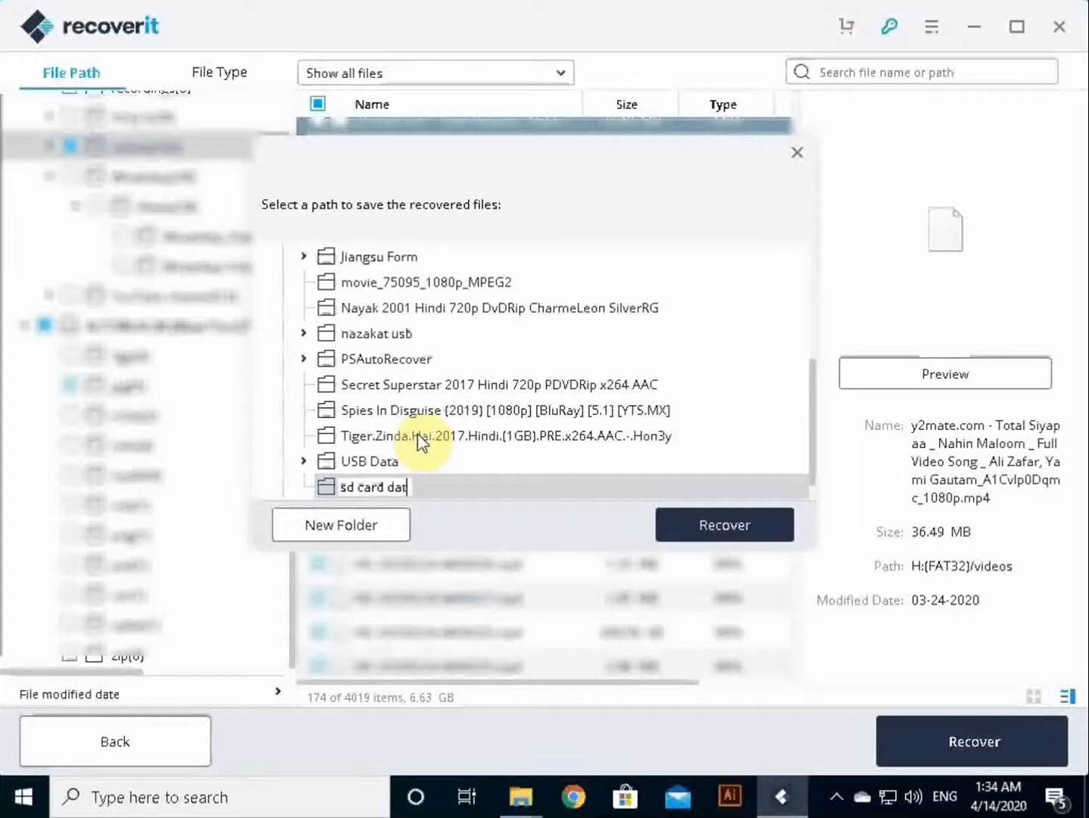
left_click(693, 529)
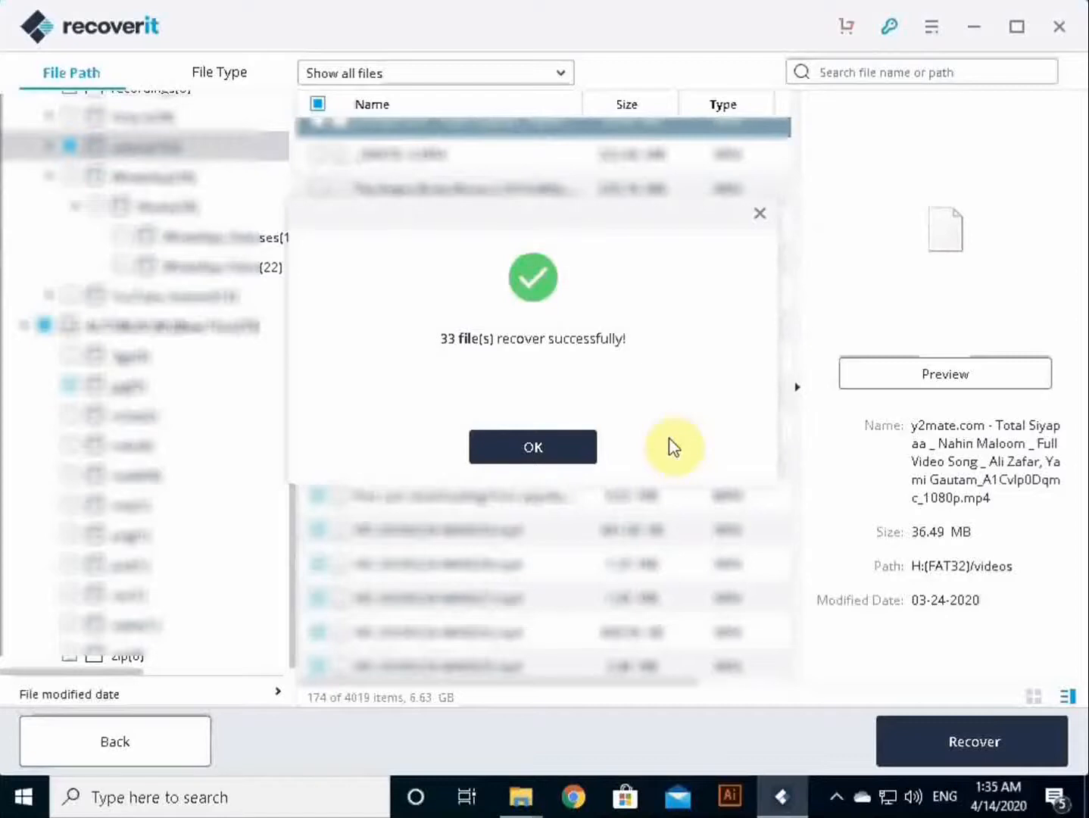
left_click(532, 447)
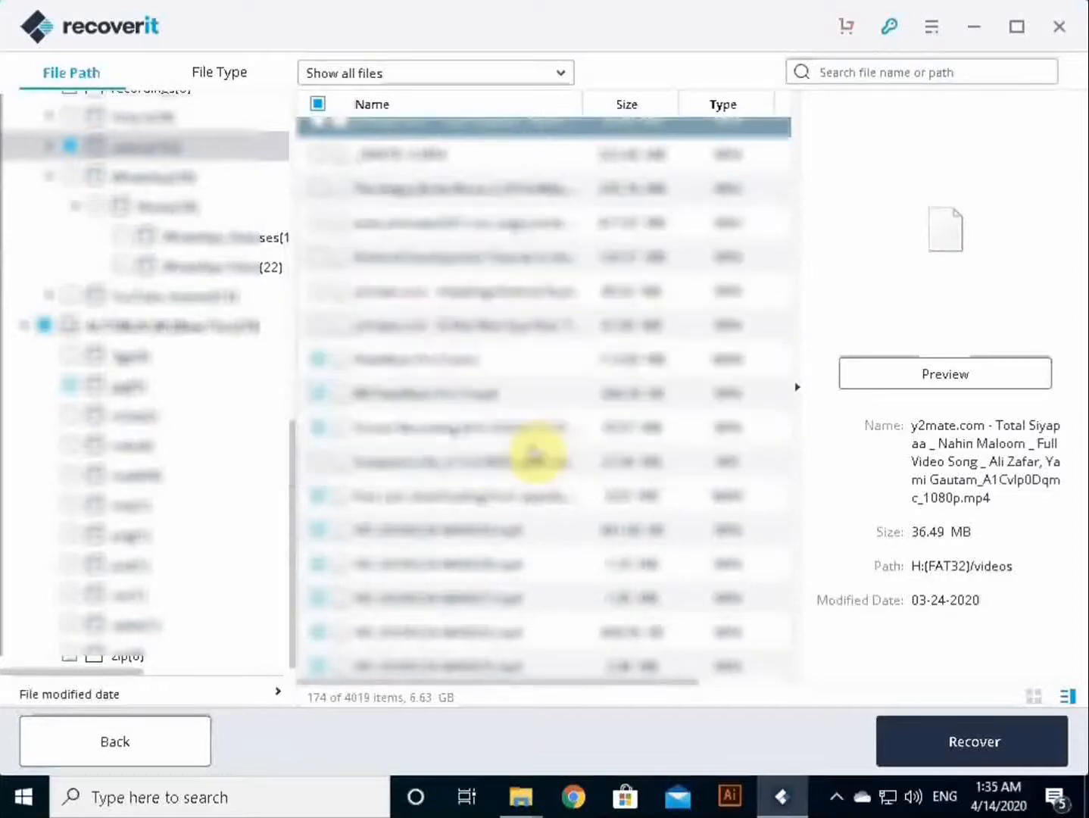
scroll(636, 228, "up", 4)
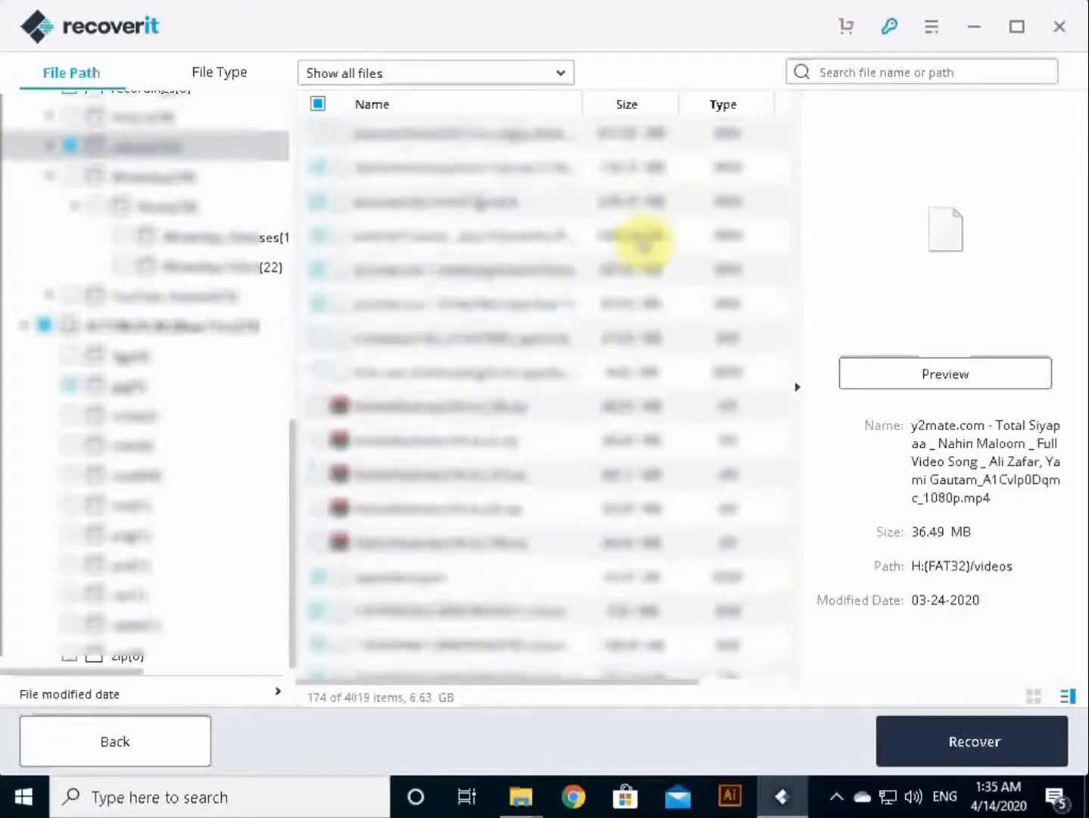
scroll(642, 240, "up", 3)
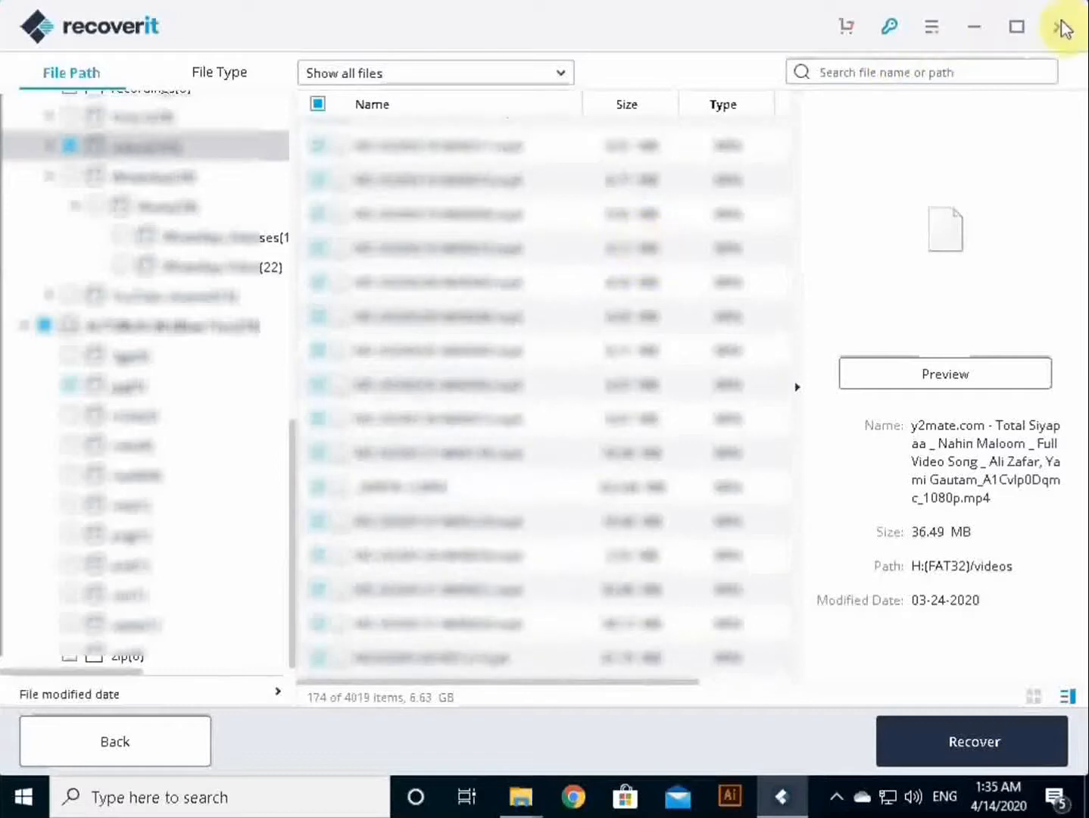